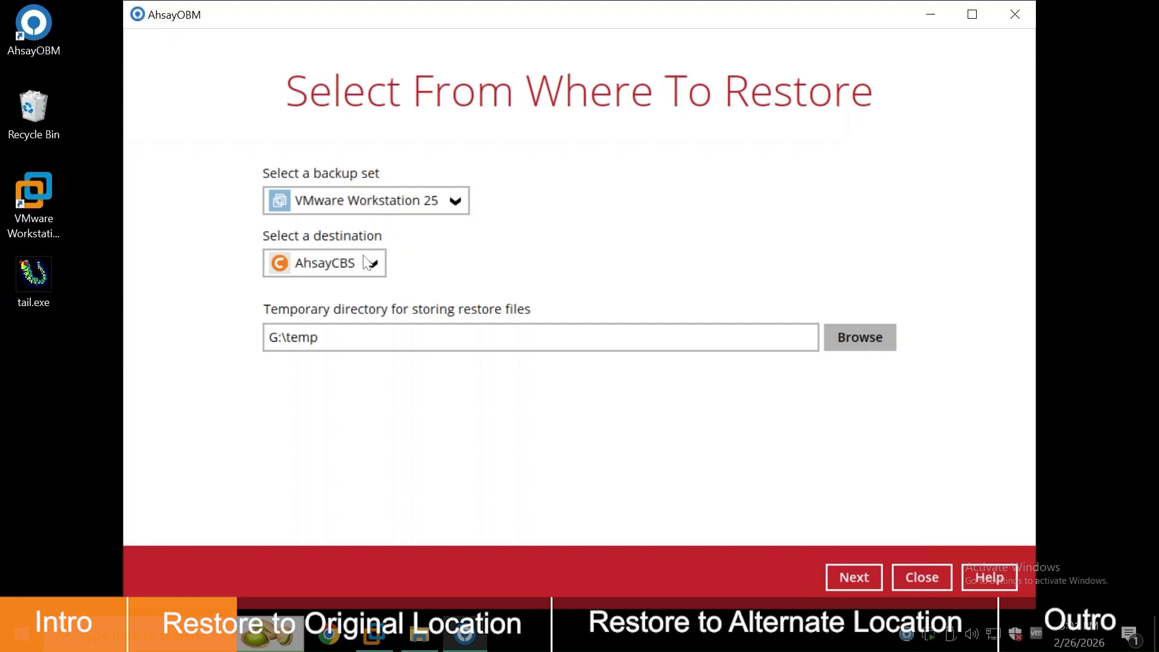
# Advance the AhsayOBM restore wizard to VM selection, then bring up VMware Workstation's machine library
pyautogui.click(871, 581)
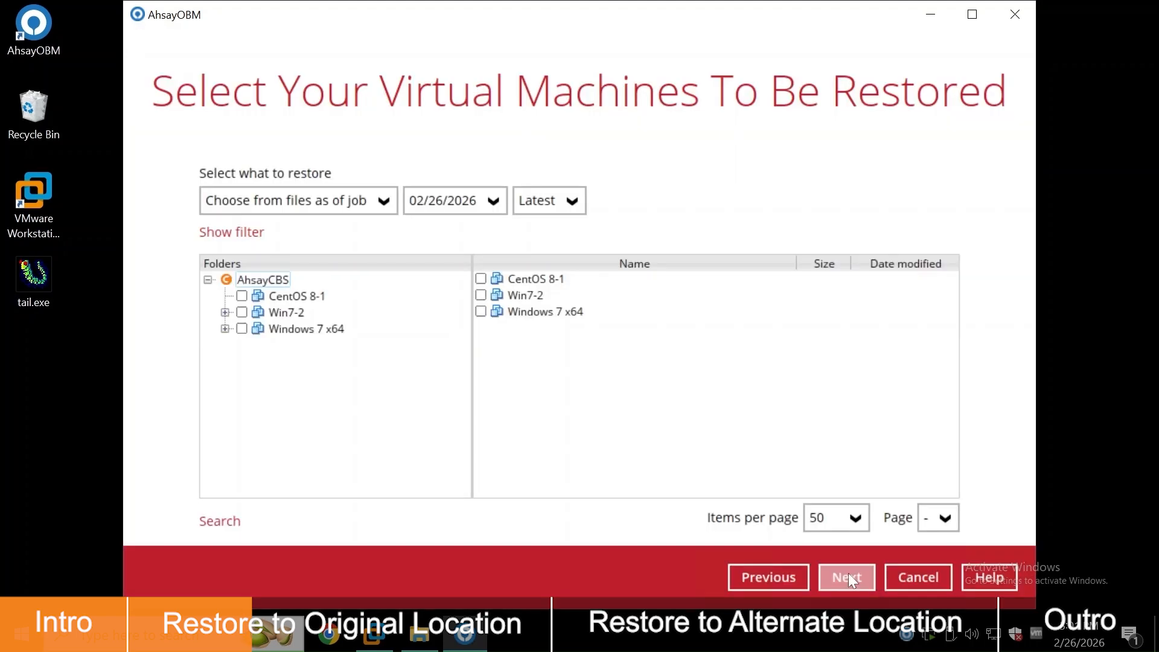
pyautogui.click(375, 633)
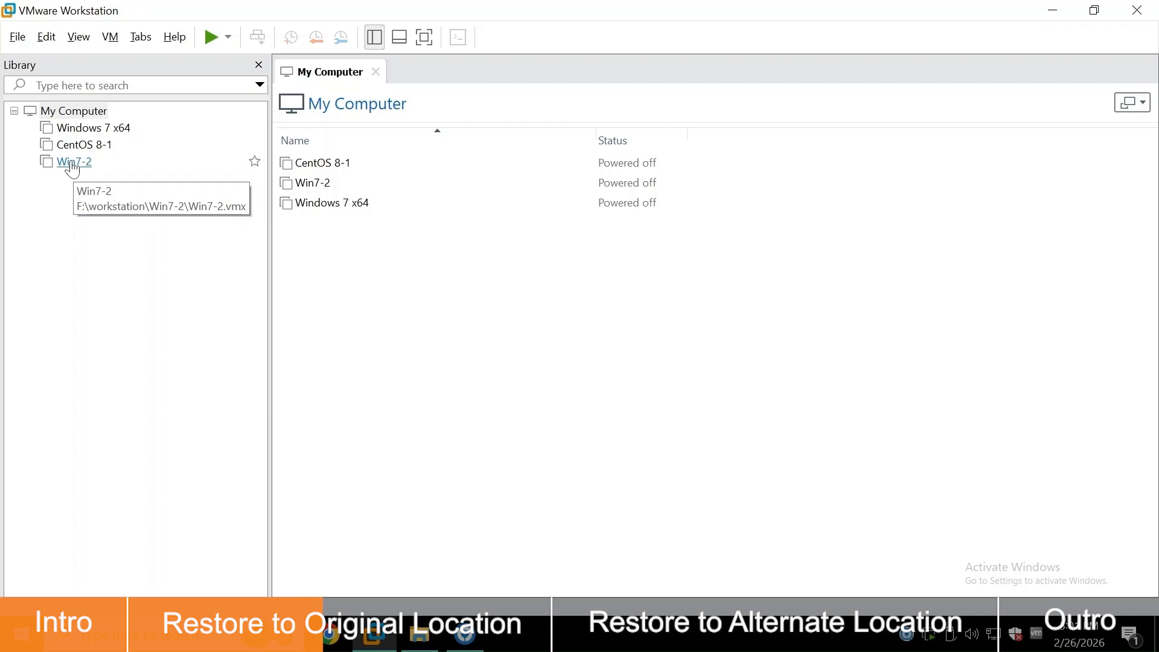
# Check Win7-2's actions in the VMware Library, then bring up F:\workstation in File Explorer
pyautogui.rightClick(72, 169)
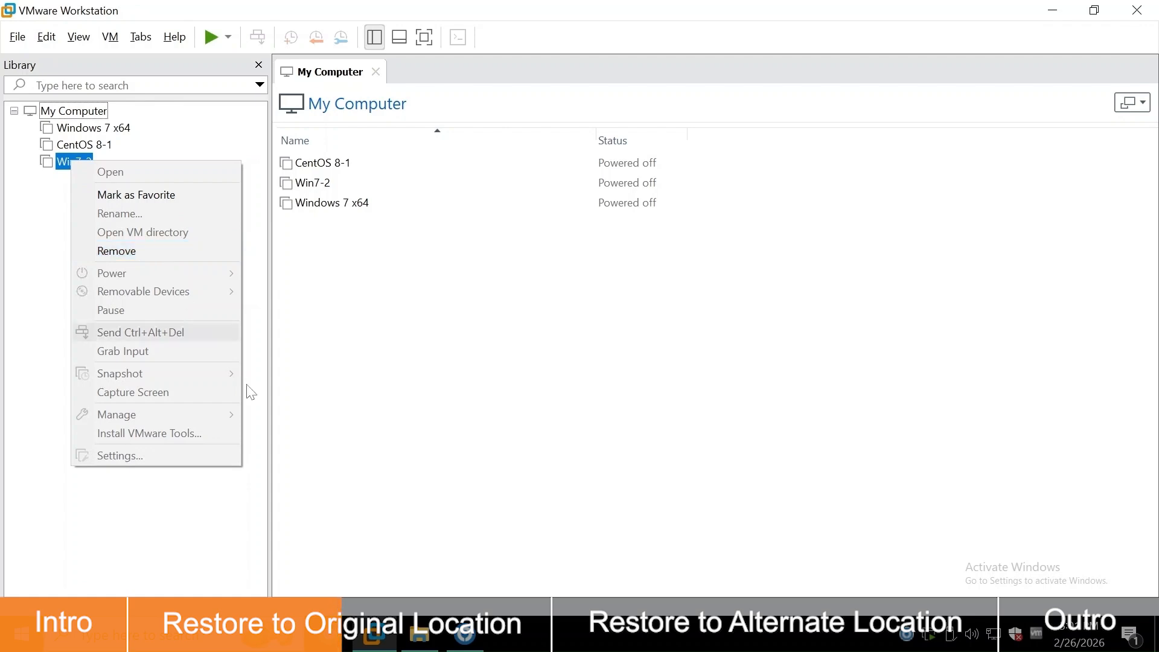
pyautogui.click(419, 643)
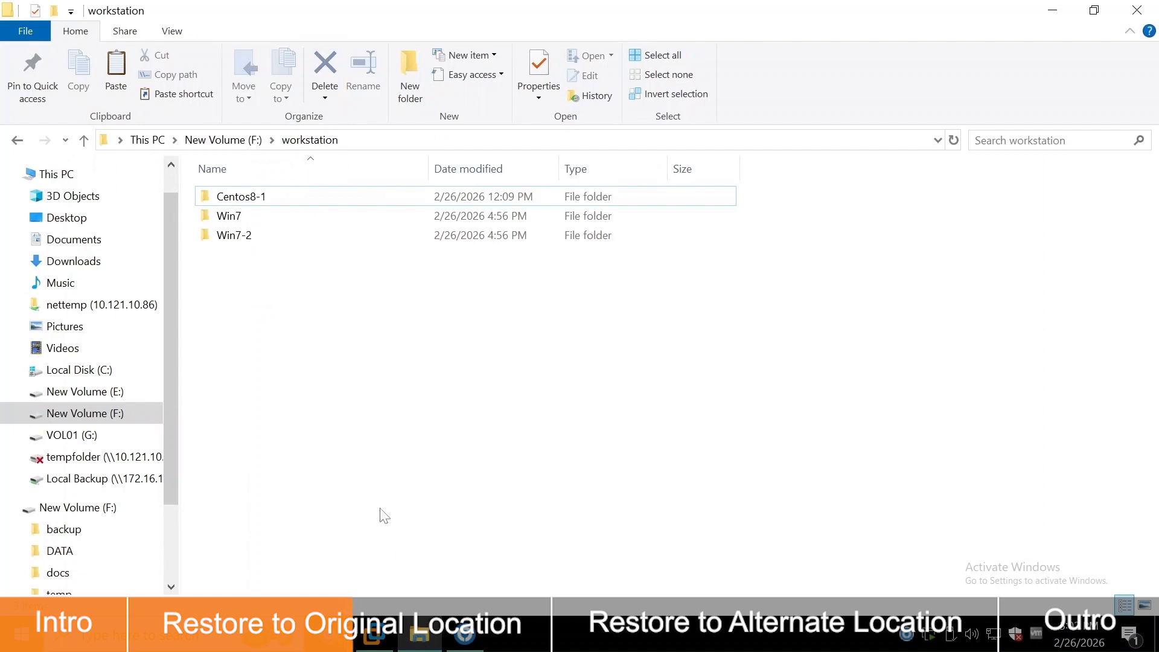
# Open the Win7-2 folder in F:\workstation and look through its files
pyautogui.click(297, 240)
pyautogui.click(296, 237)
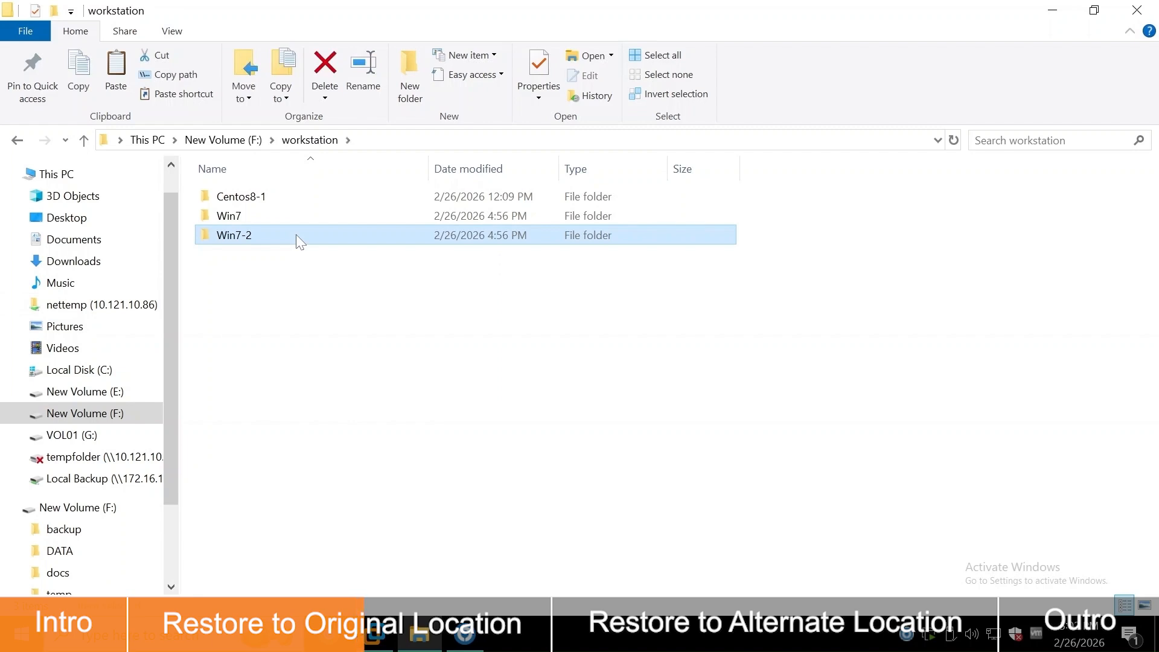
pyautogui.doubleClick(296, 235)
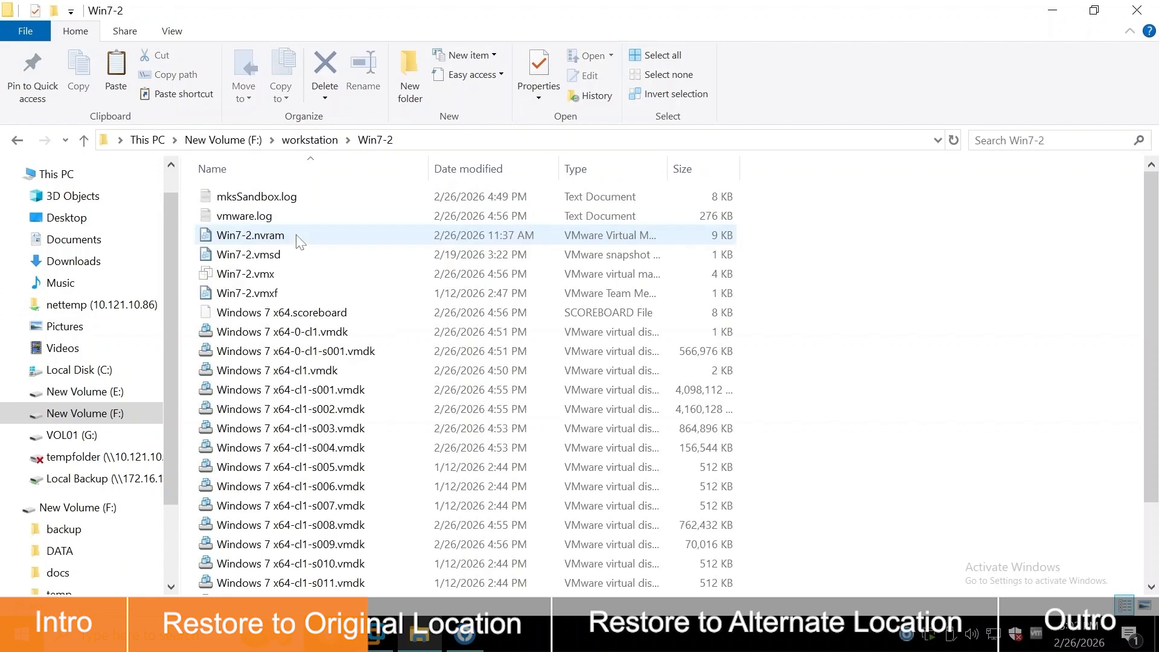
pyautogui.scroll(-2, 896, 296)
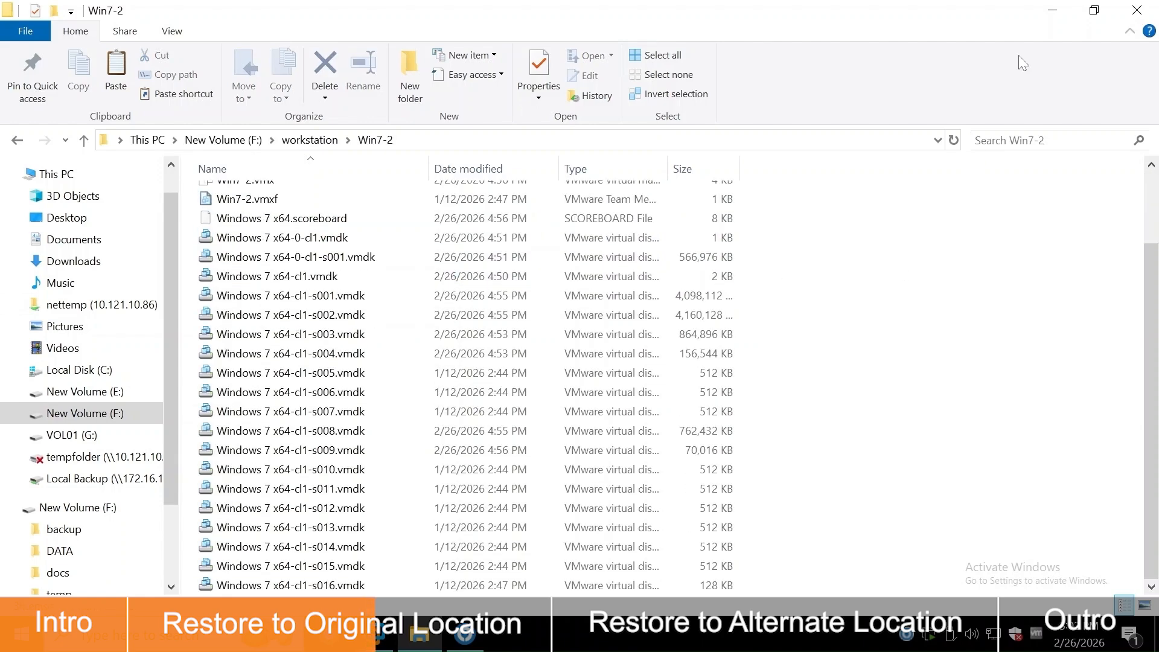
# Remove Win7-2 from the VMware Workstation library
pyautogui.click(1050, 12)
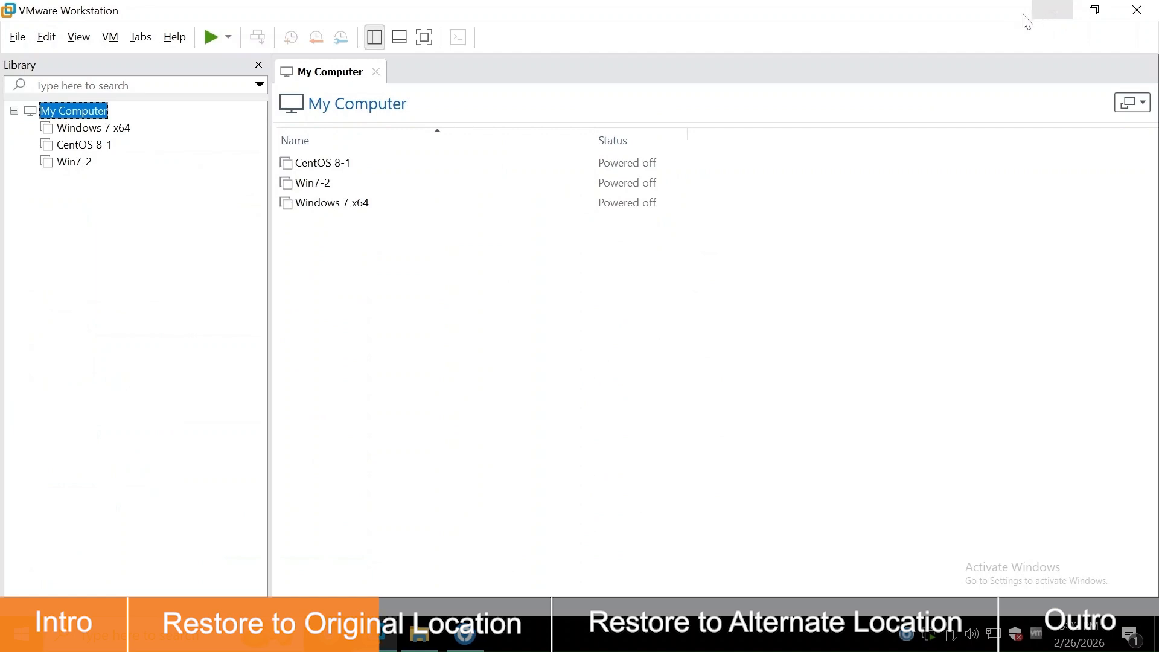
pyautogui.rightClick(68, 162)
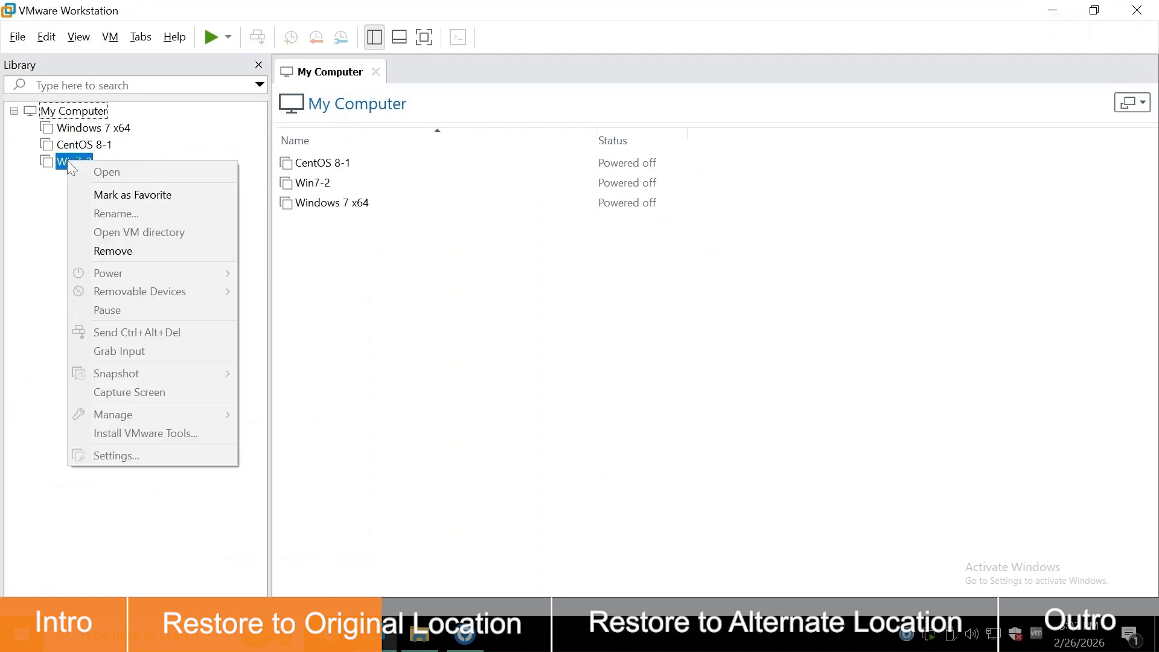
pyautogui.click(158, 251)
pyautogui.click(598, 343)
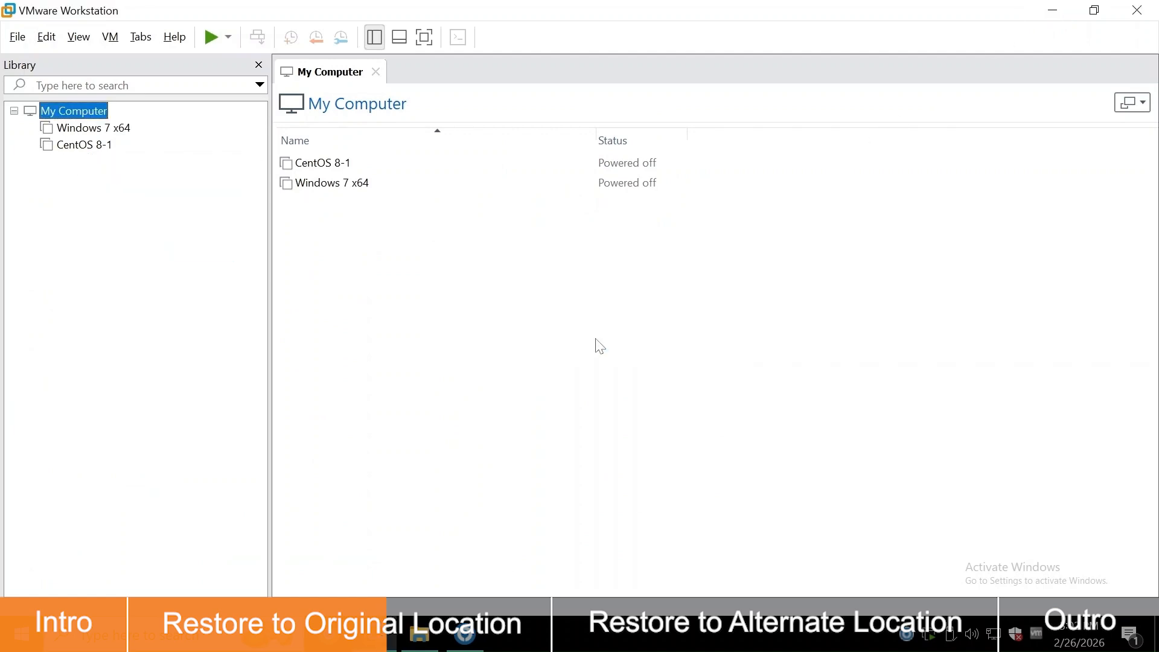
# Permanently delete the Win7-2 folder from F:\workstation and return to AhsayOBM
pyautogui.click(416, 639)
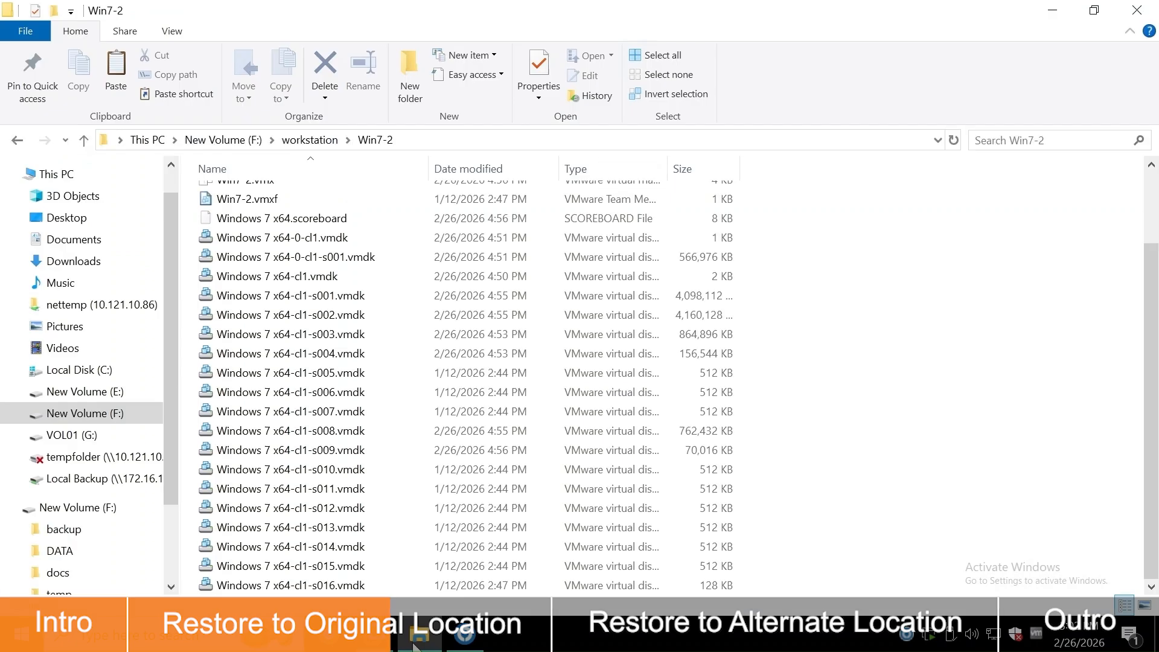
pyautogui.click(300, 141)
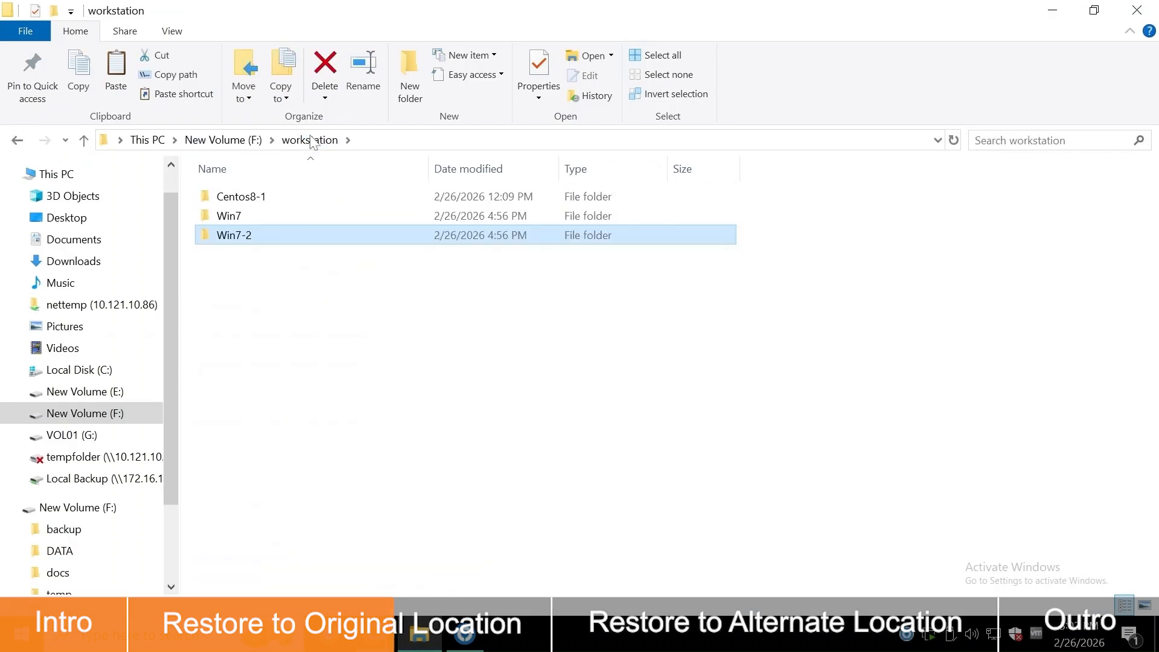
pyautogui.rightClick(312, 240)
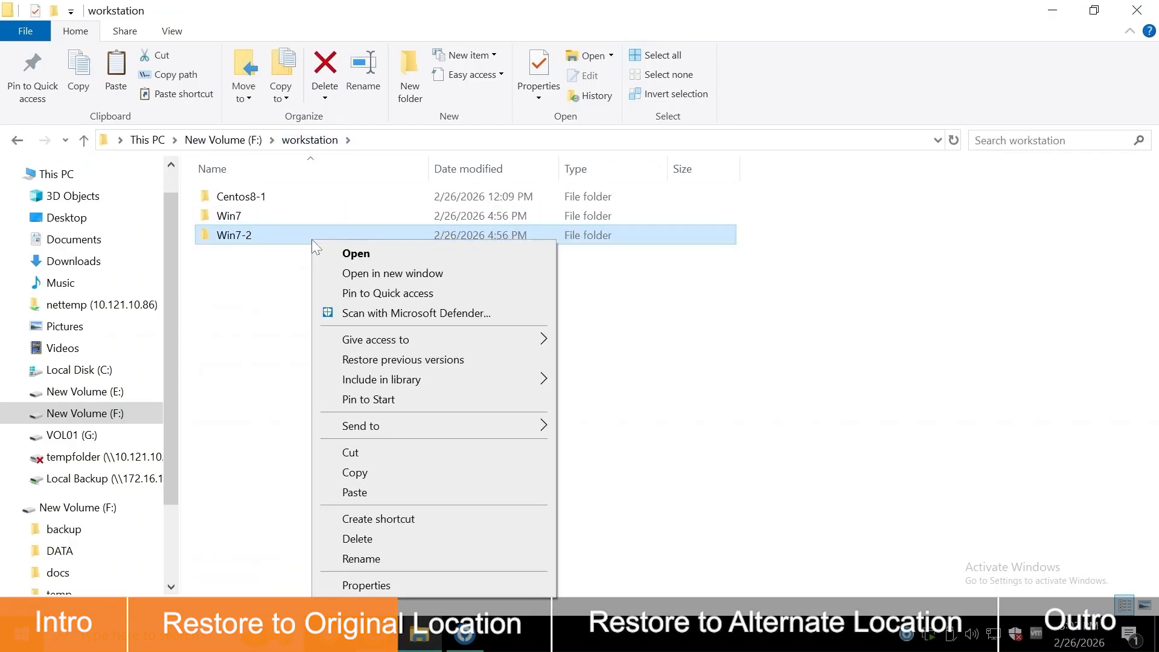
pyautogui.click(414, 539)
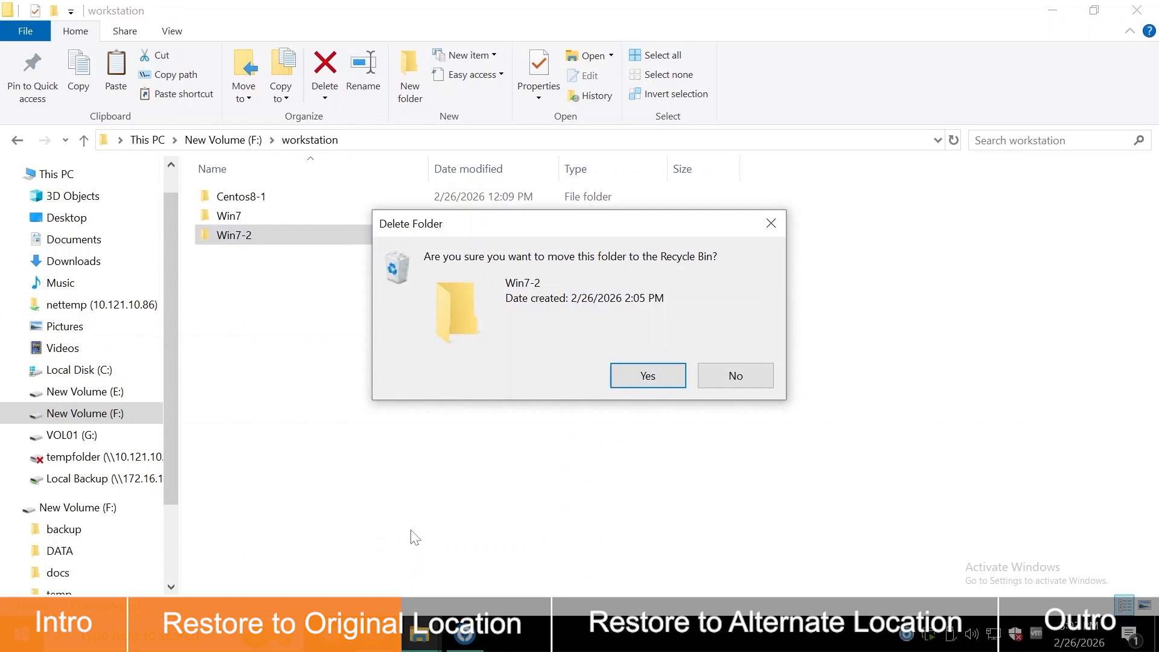
pyautogui.click(648, 376)
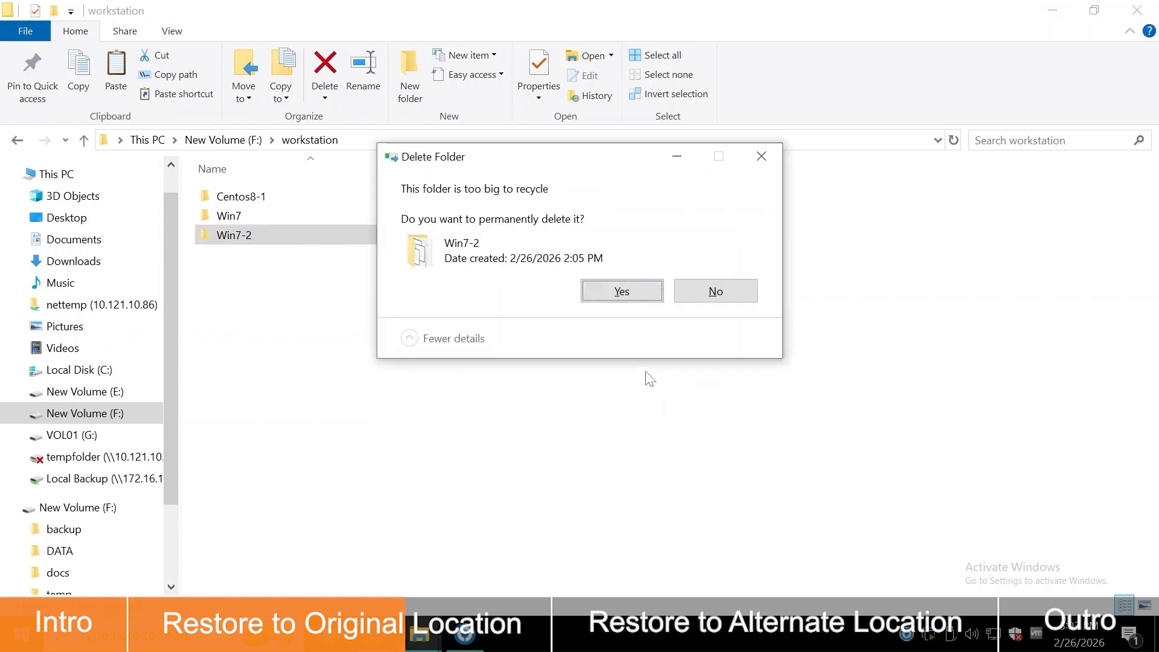
pyautogui.click(632, 292)
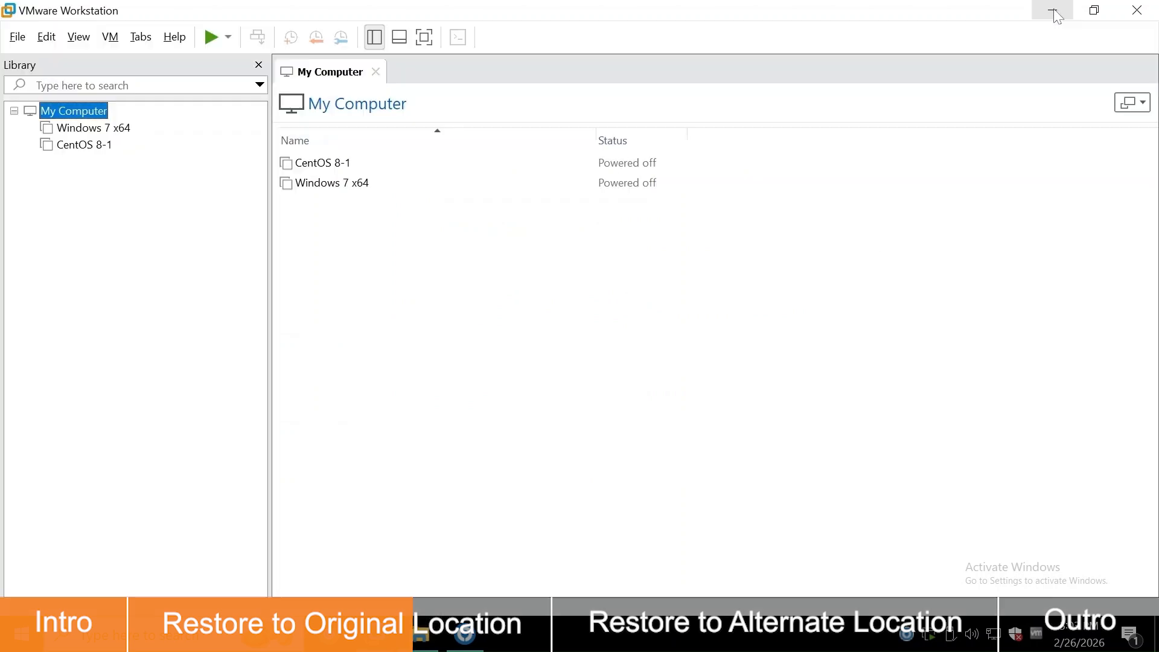
pyautogui.click(1052, 11)
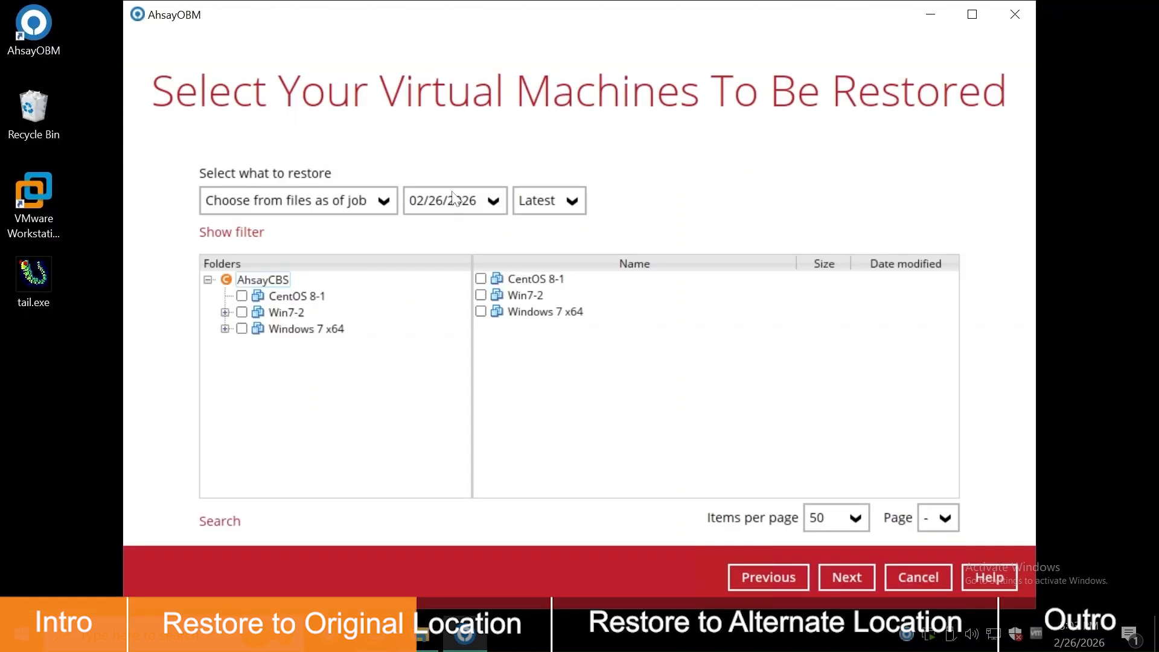
# Keep the Latest backup time, tick Win7-2 for restore, and continue to the destination page
pyautogui.click(388, 208)
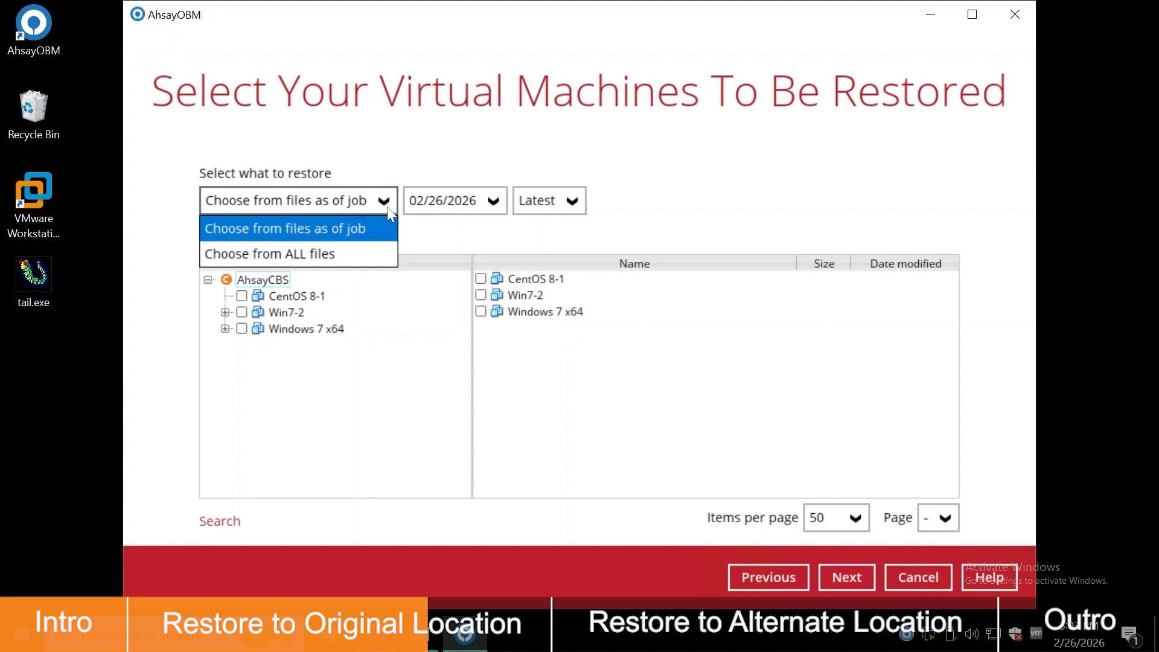
pyautogui.click(501, 207)
pyautogui.click(572, 201)
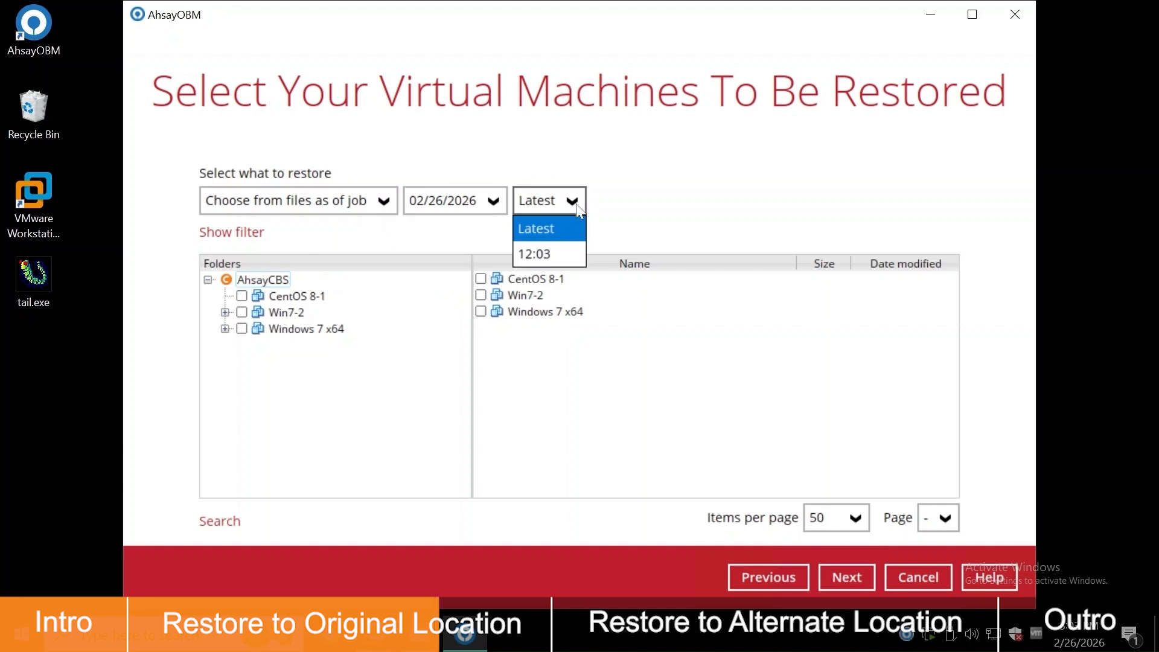
pyautogui.click(680, 212)
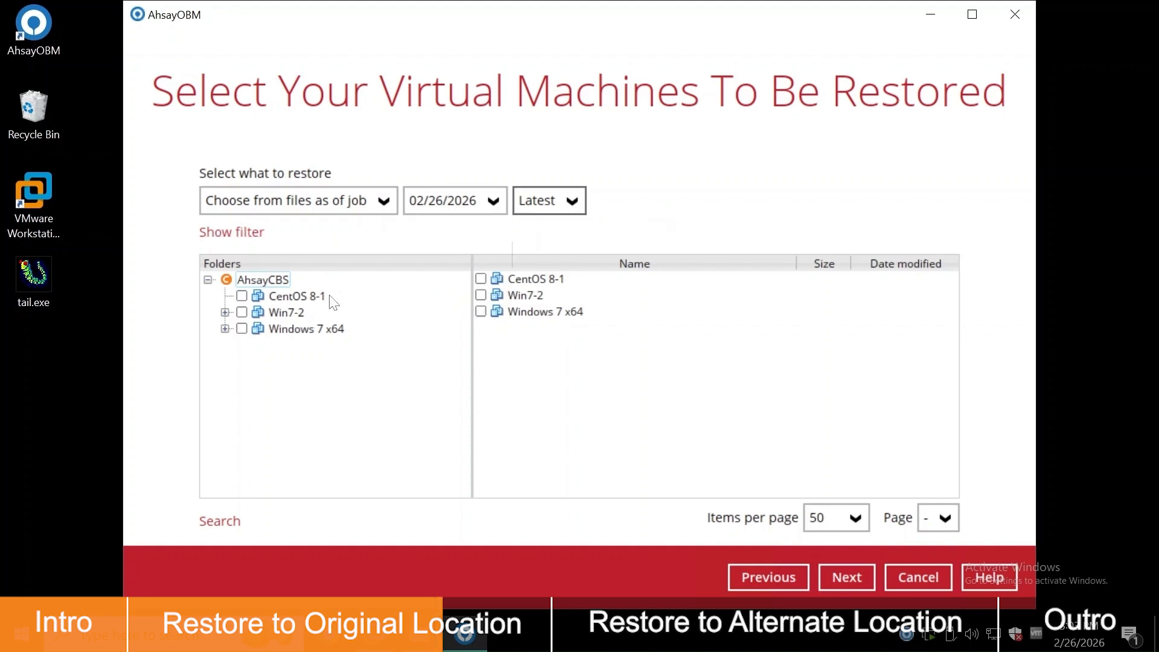
pyautogui.click(242, 312)
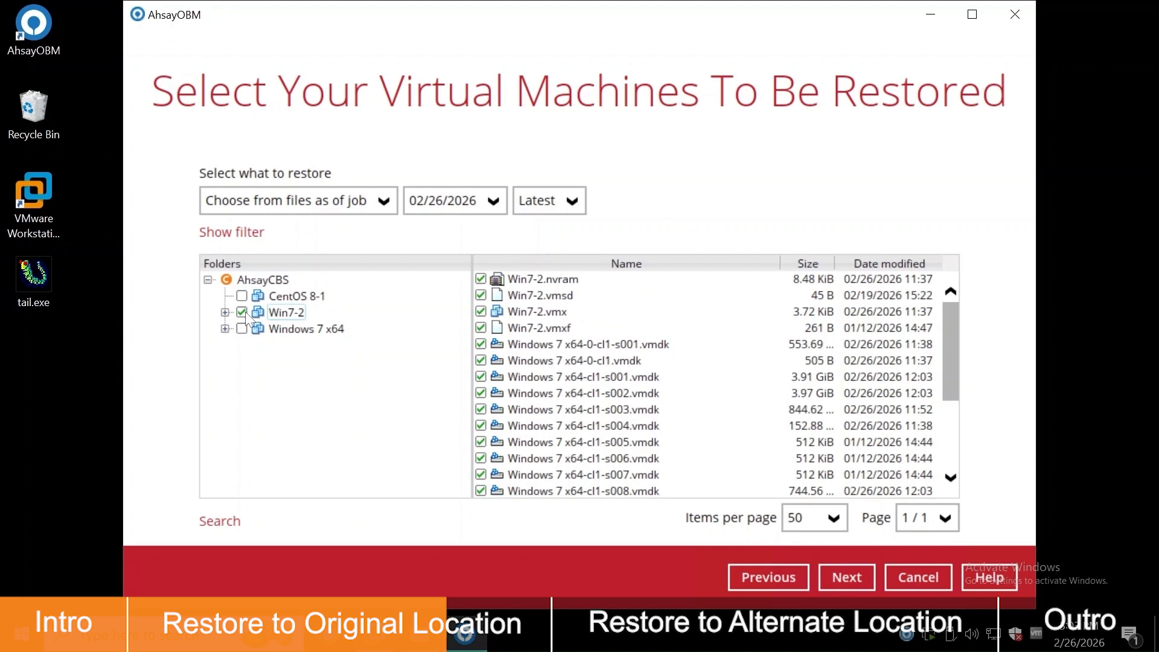
pyautogui.click(858, 574)
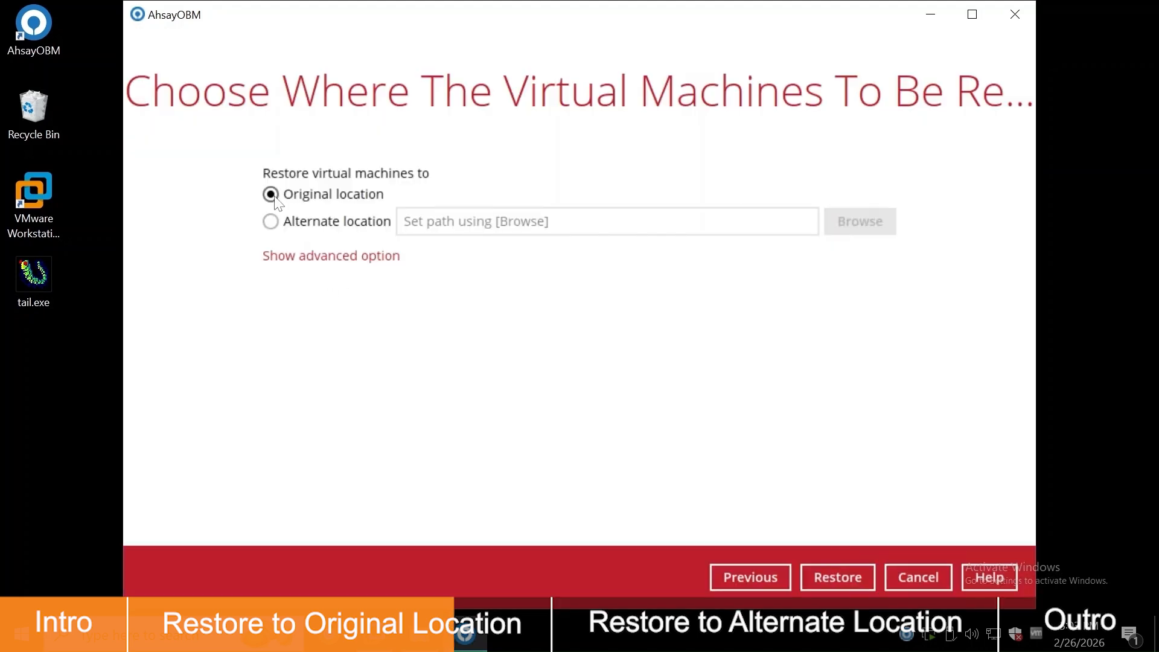
# Restore Win7-2 to its original location with delta-file checksum verification turned off
pyautogui.click(362, 257)
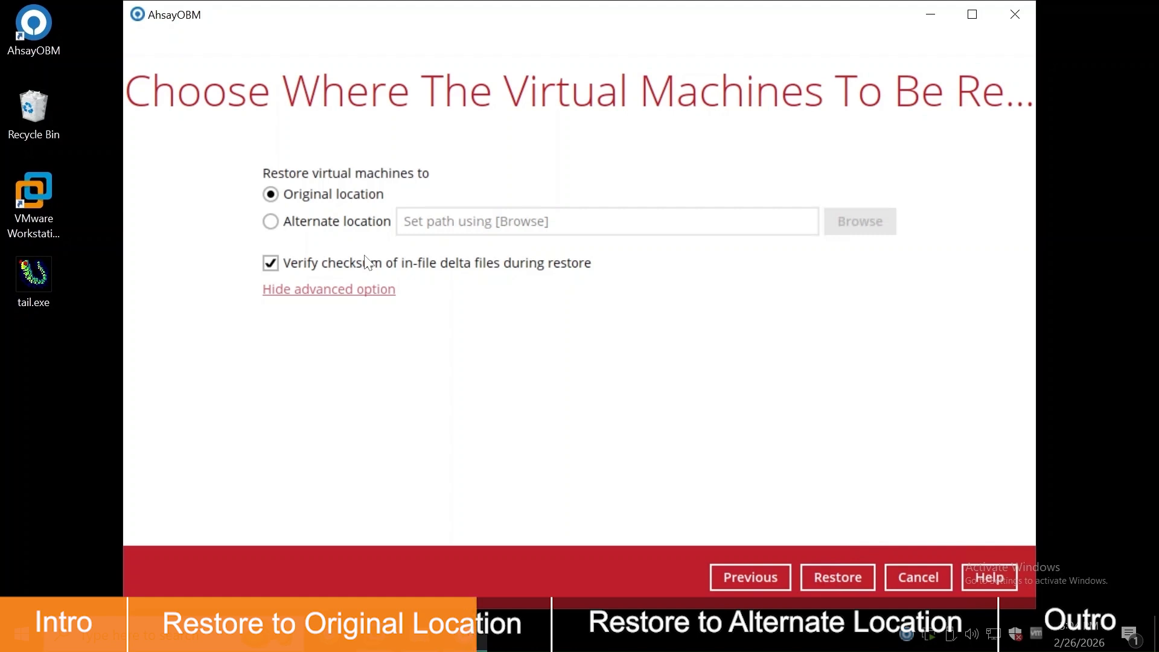
pyautogui.click(271, 266)
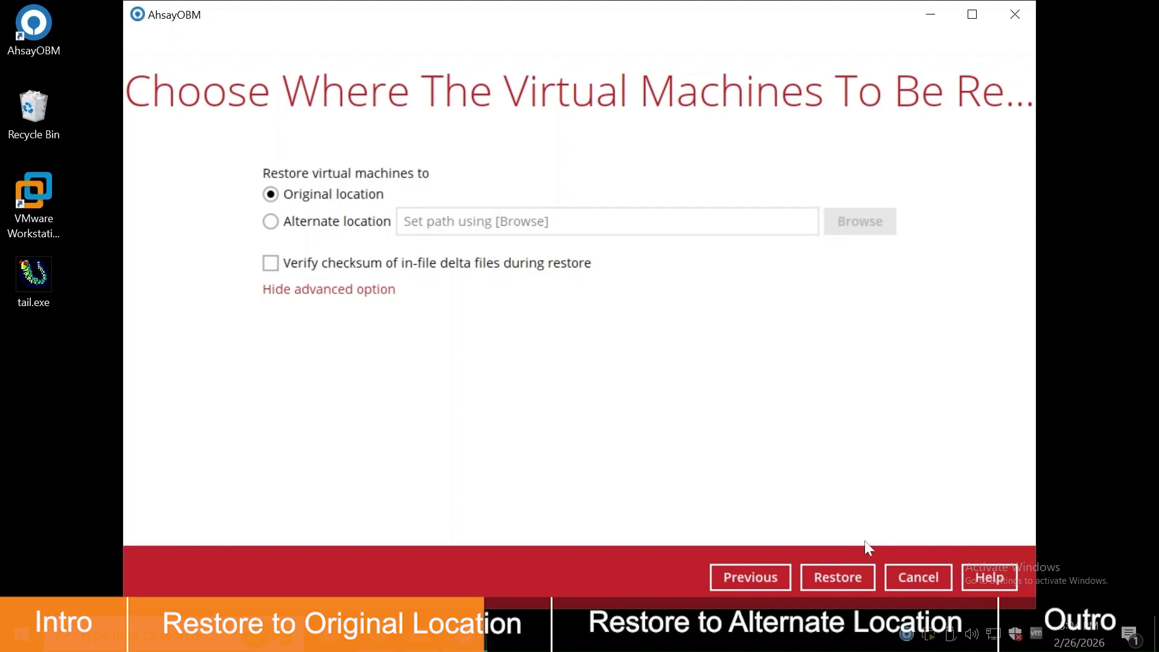
pyautogui.click(865, 574)
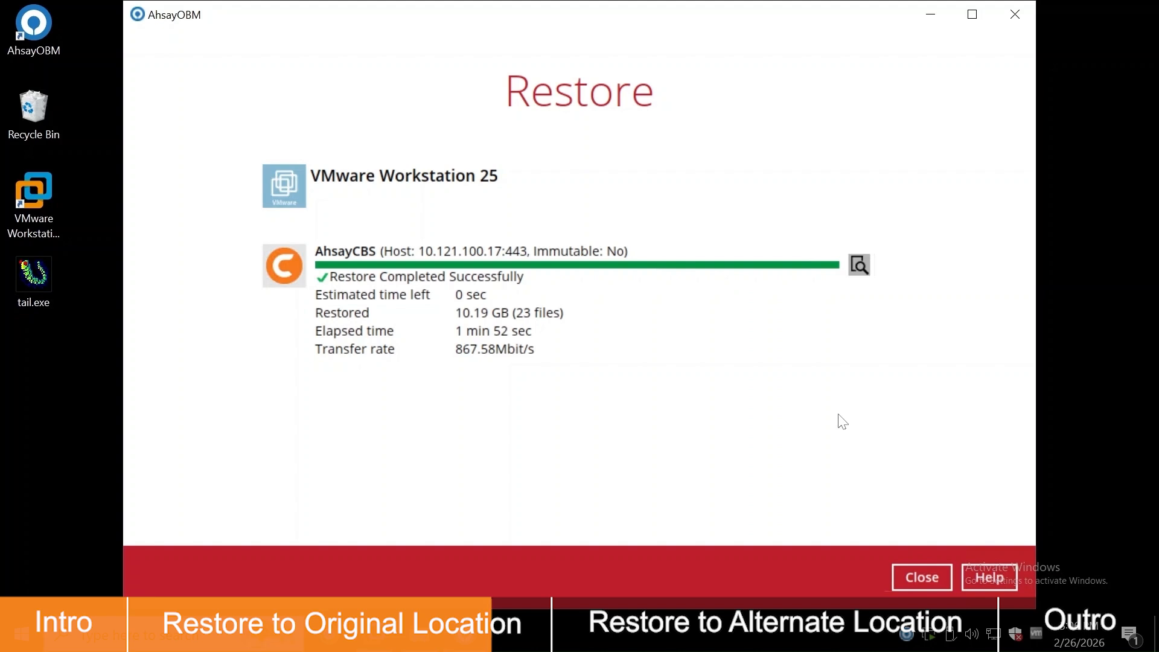
pyautogui.click(426, 634)
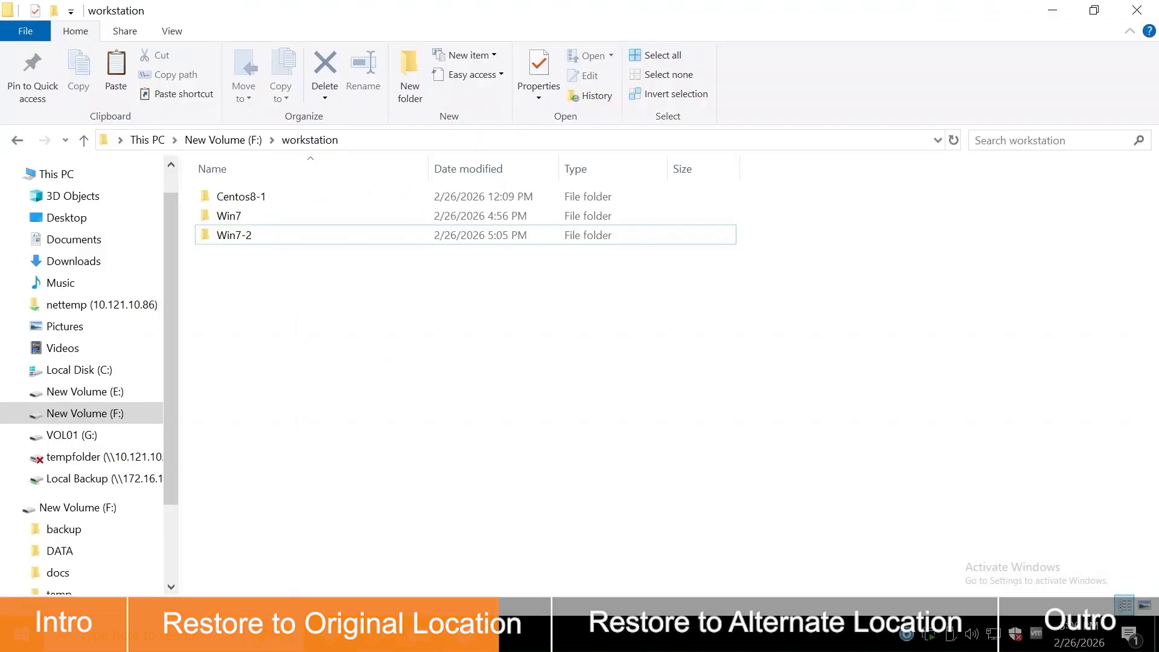
# Inspect the restored Win7-2 folder's .vmx and .vmdk files, then bring VMware Workstation forward
pyautogui.click(371, 241)
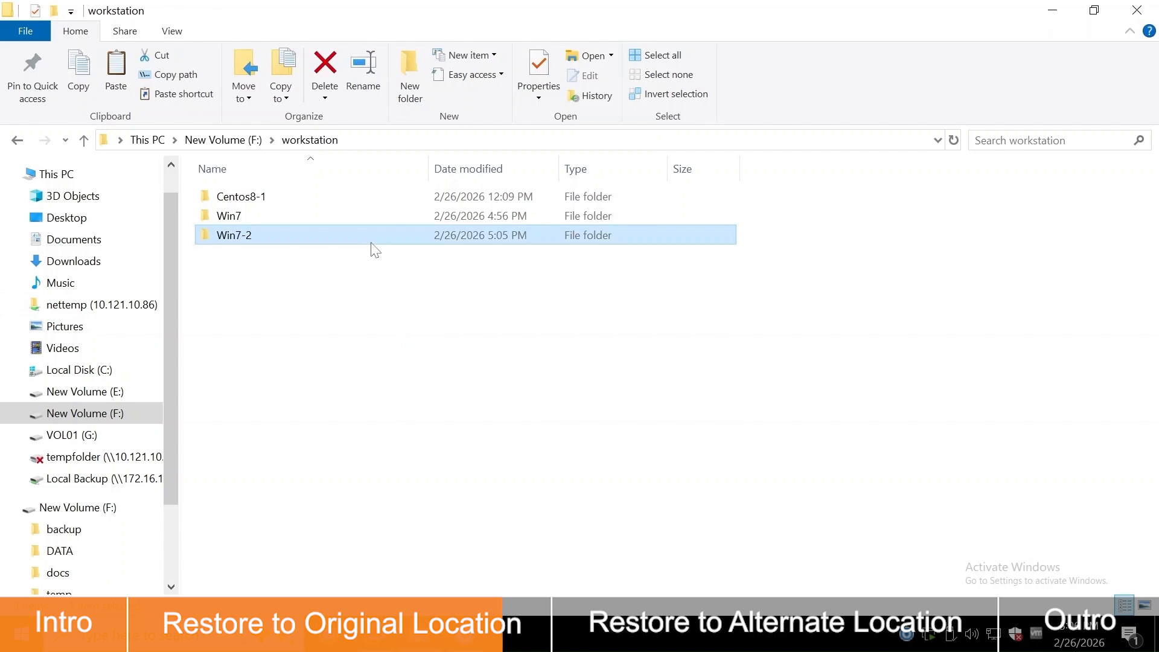
pyautogui.doubleClick(372, 242)
pyautogui.scroll(-1, 374, 249)
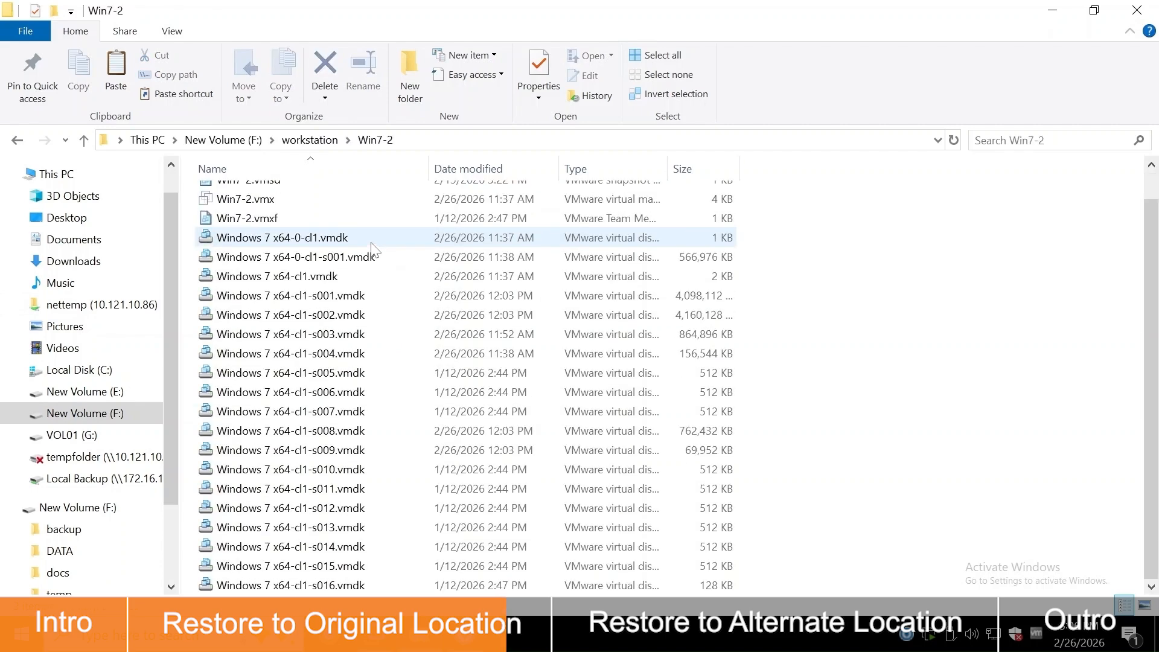
pyautogui.click(417, 634)
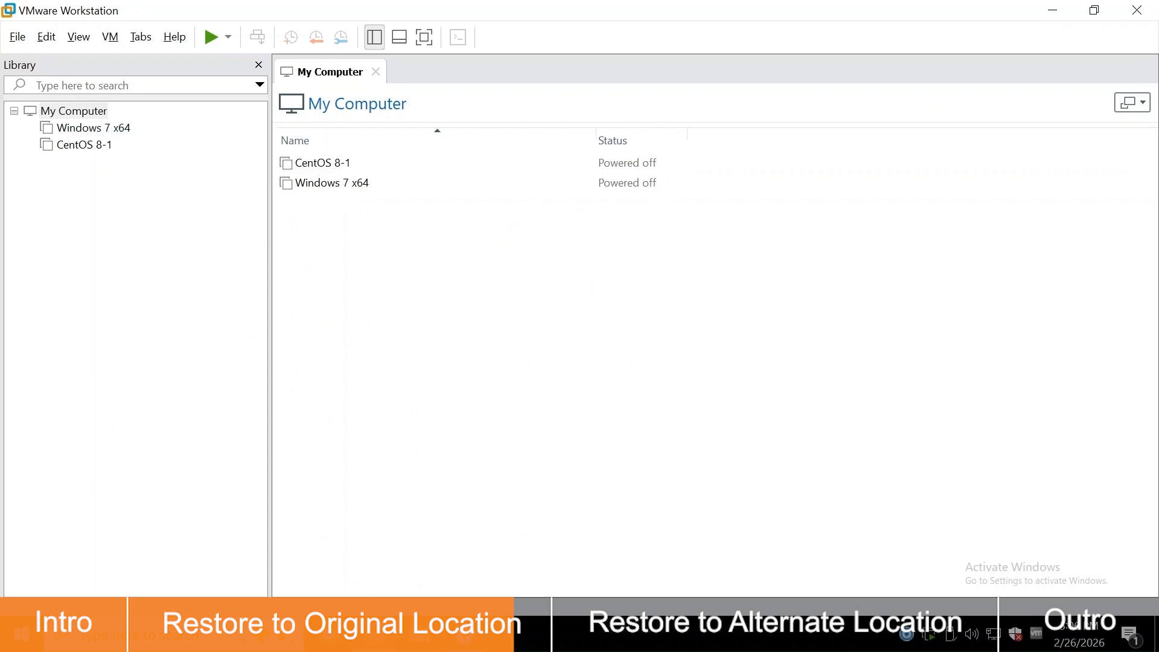
# Scan F:\workstation\Win7-2 for virtual machines and add the found Win7-2 to the library
pyautogui.click(19, 39)
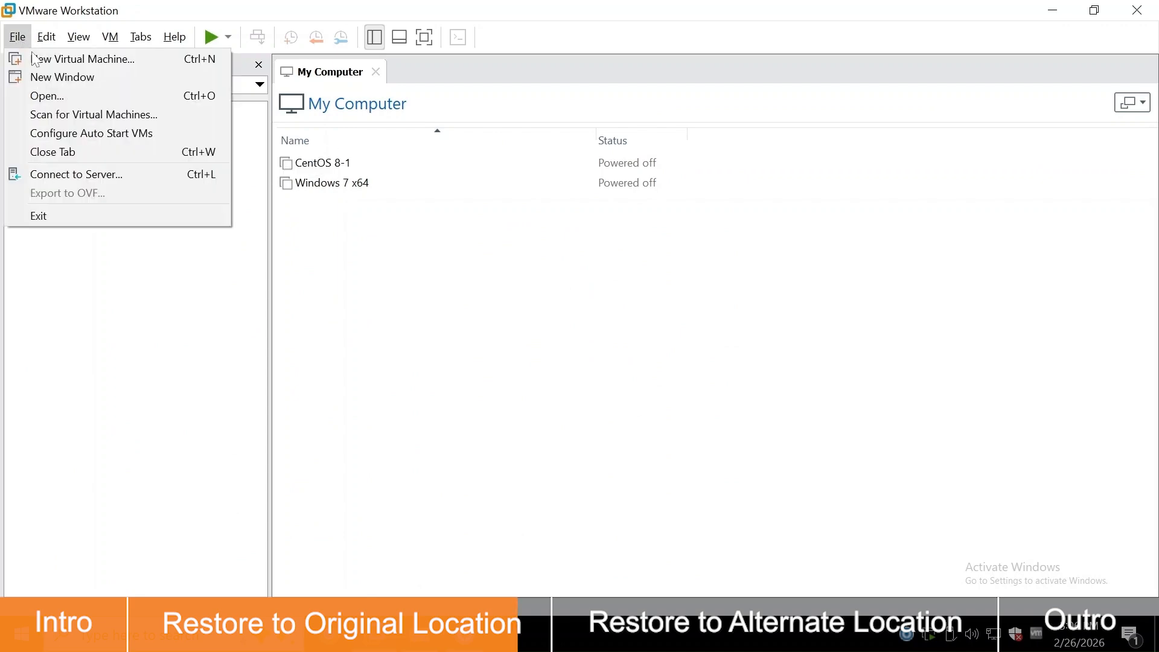
pyautogui.click(90, 115)
pyautogui.click(769, 298)
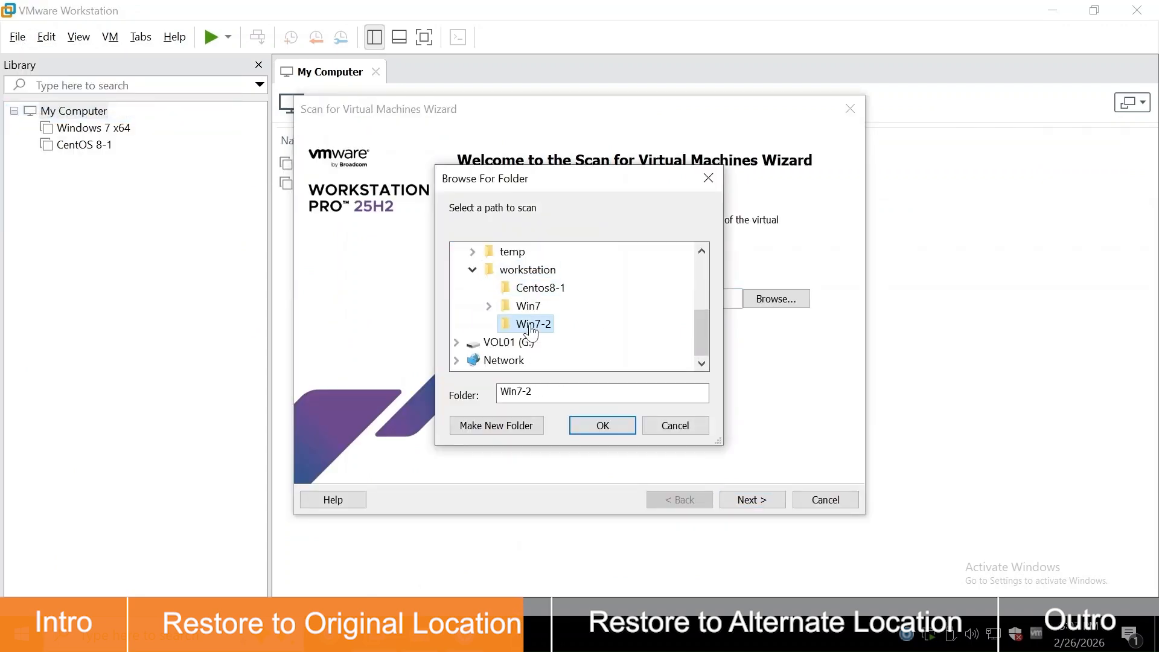
pyautogui.click(588, 429)
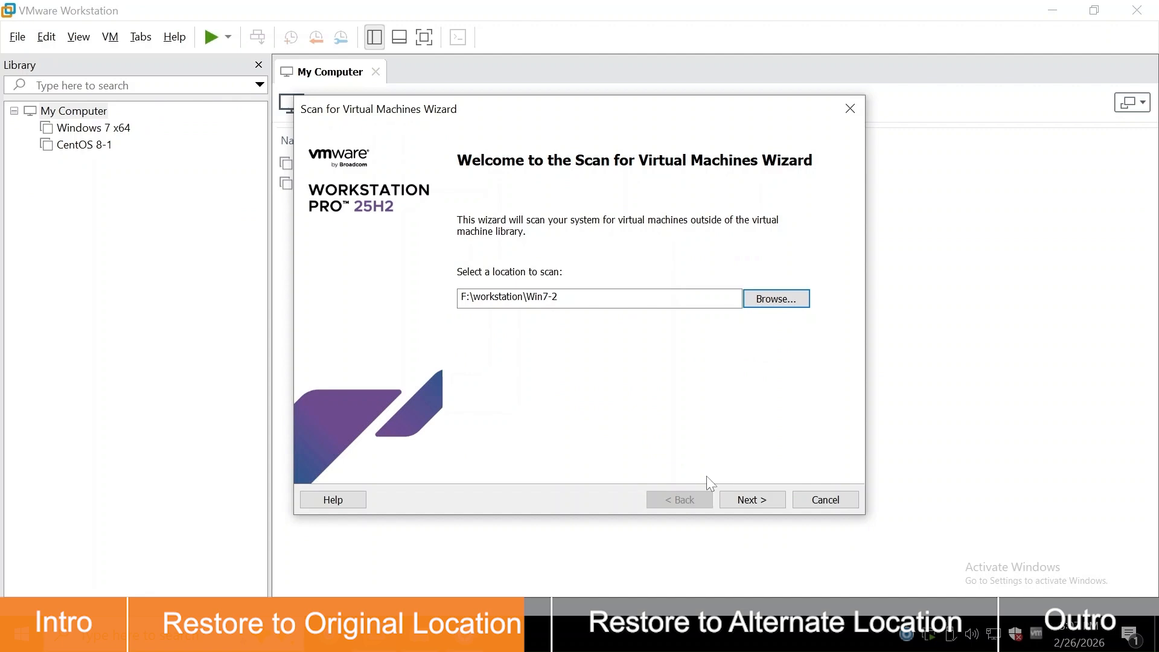
pyautogui.click(751, 499)
pyautogui.click(752, 499)
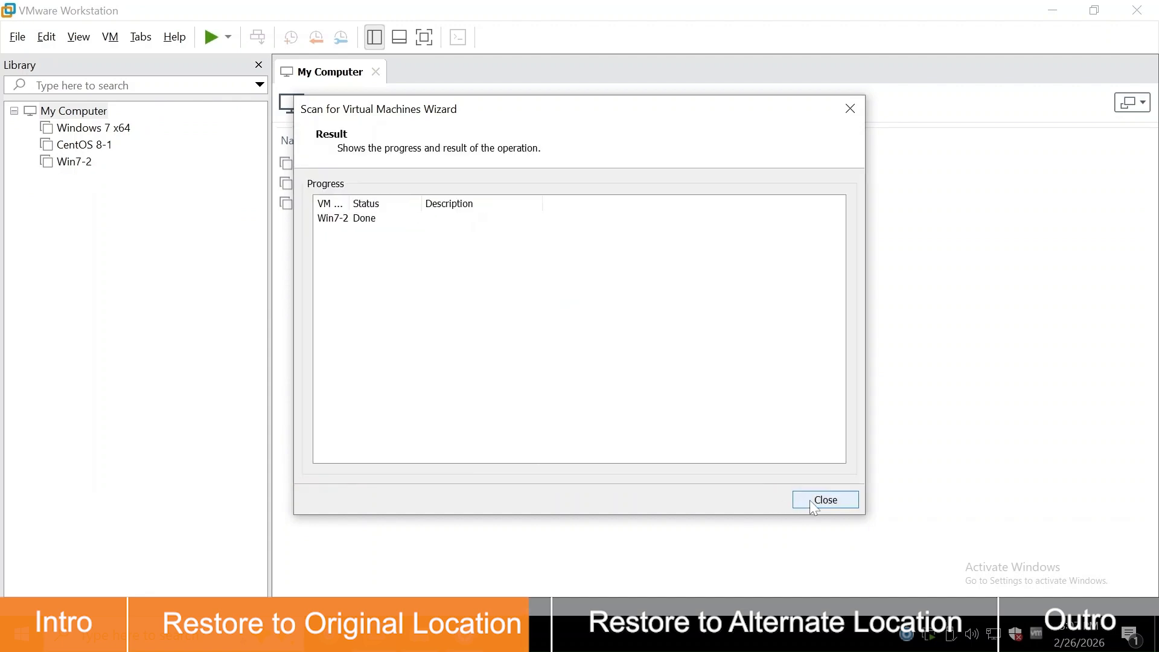
pyautogui.click(809, 500)
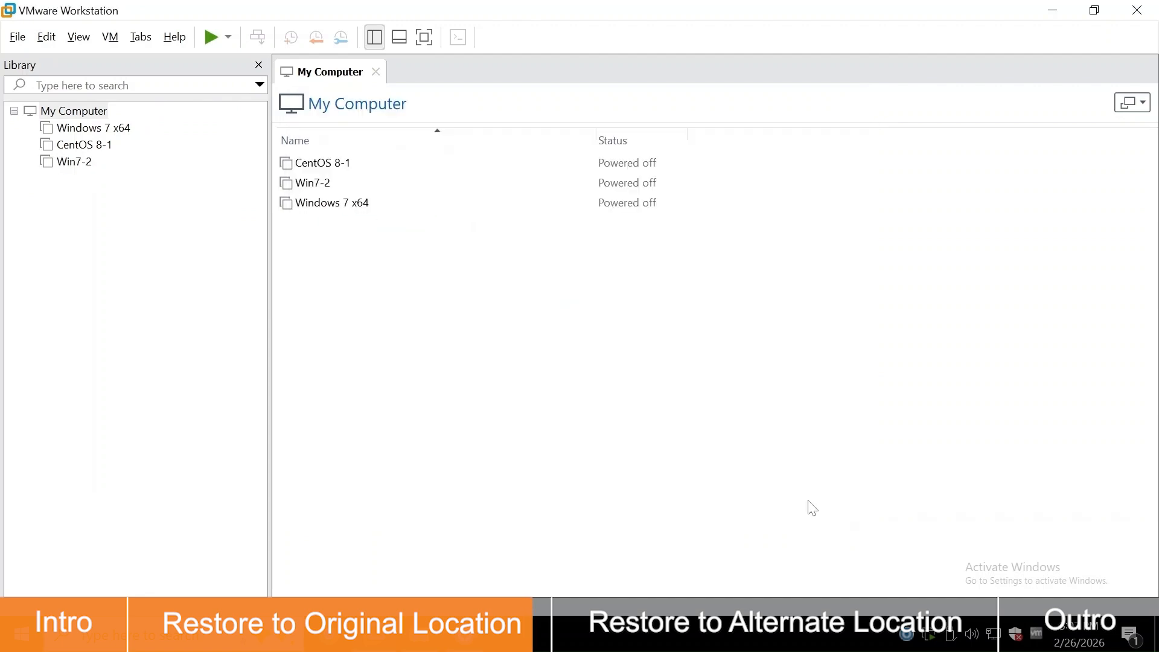
pyautogui.click(83, 164)
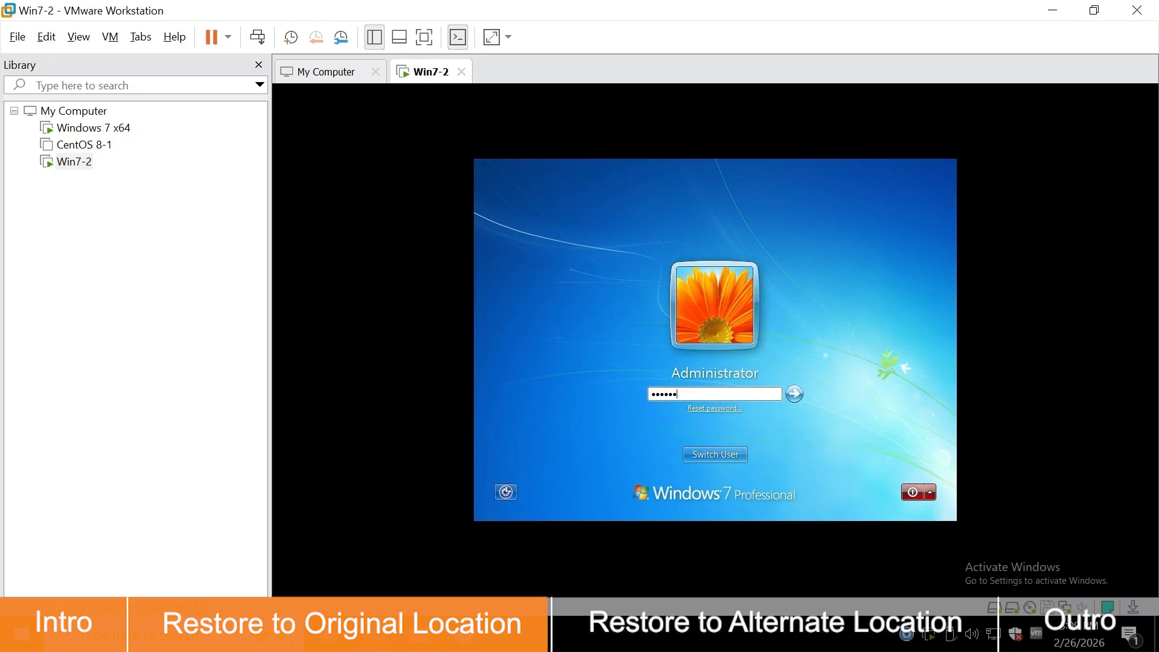
# Submit the Windows account password at the Win7-2 logon screen
pyautogui.press('Return')
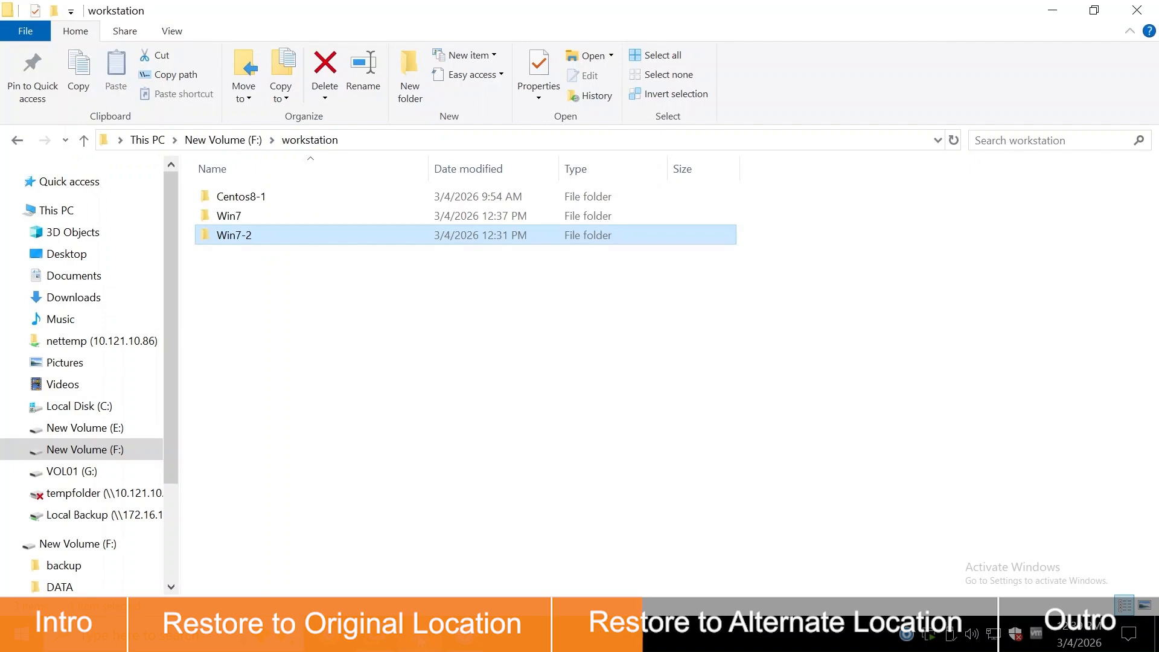
# Review the updated files in F:\workstation\Win7-2, then return to VMware Workstation
pyautogui.doubleClick(412, 236)
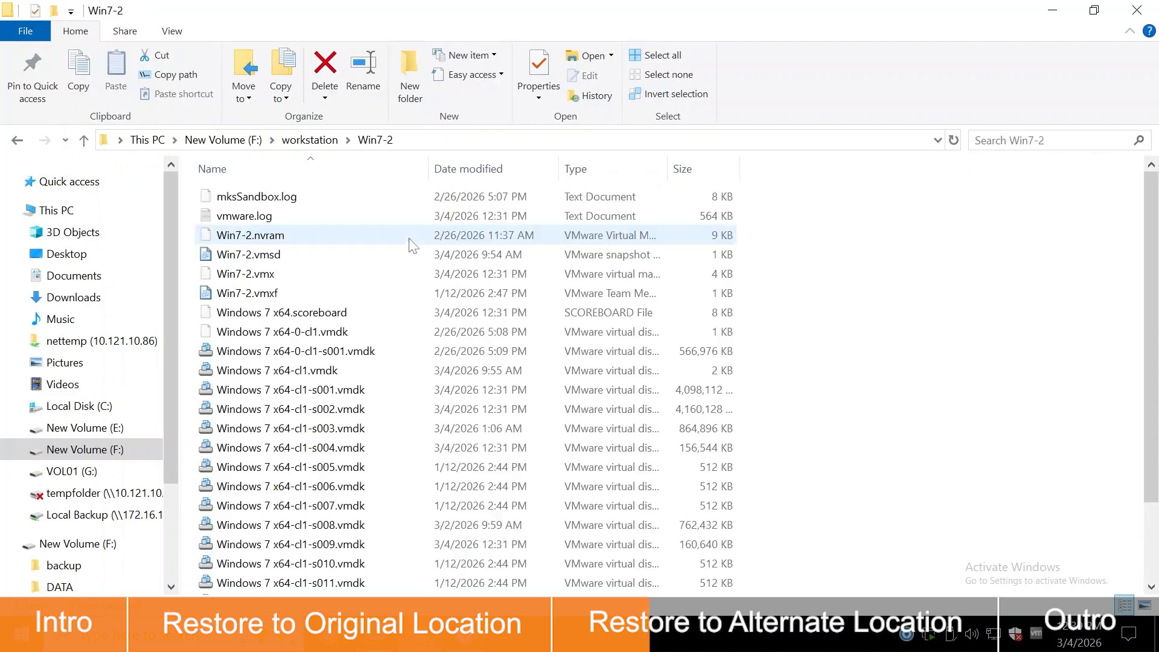
pyautogui.scroll(-2, 412, 246)
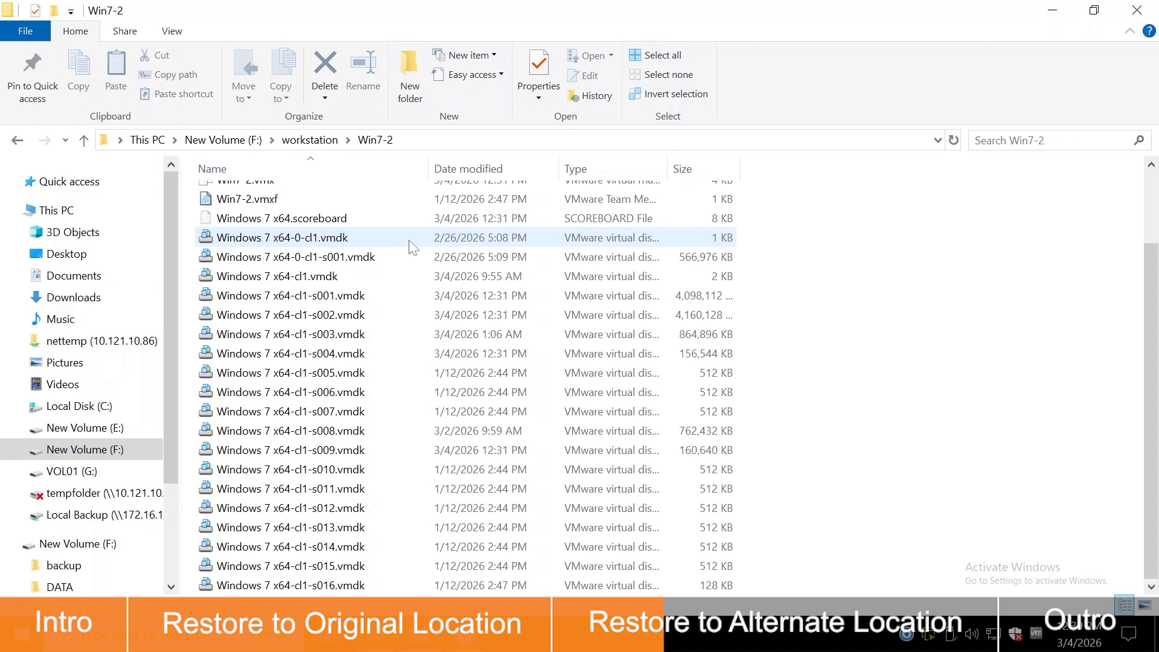
pyautogui.click(416, 634)
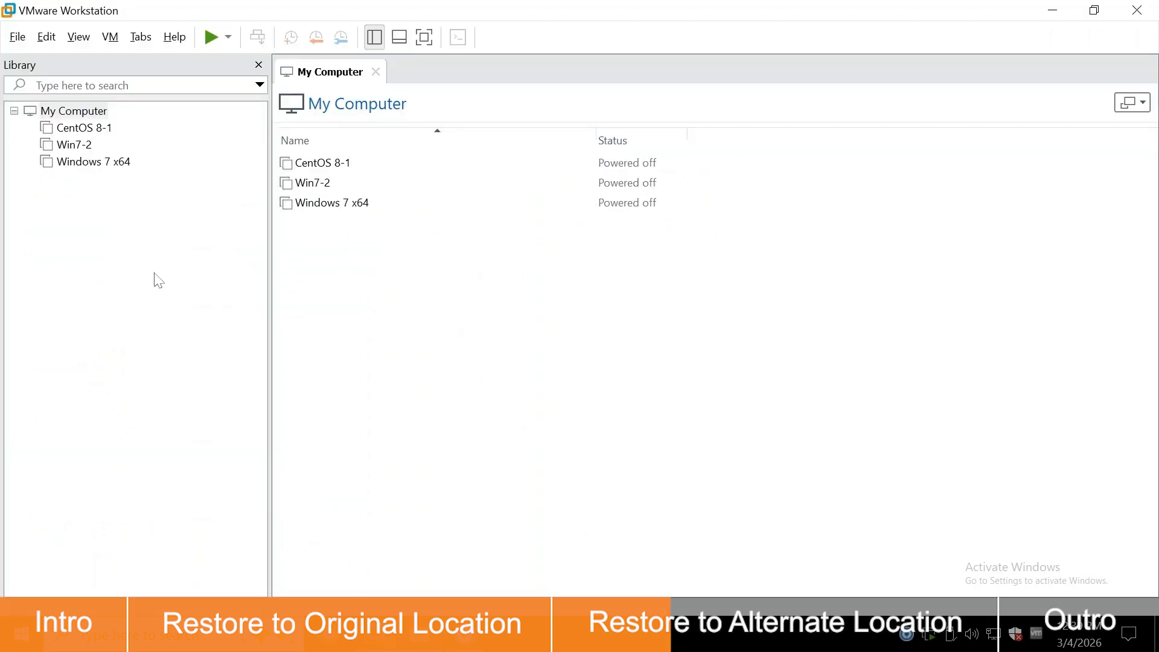
# Remove the Win7-2 machine from VMware Workstation's library, then return to File Explorer
pyautogui.rightClick(85, 148)
pyautogui.click(154, 235)
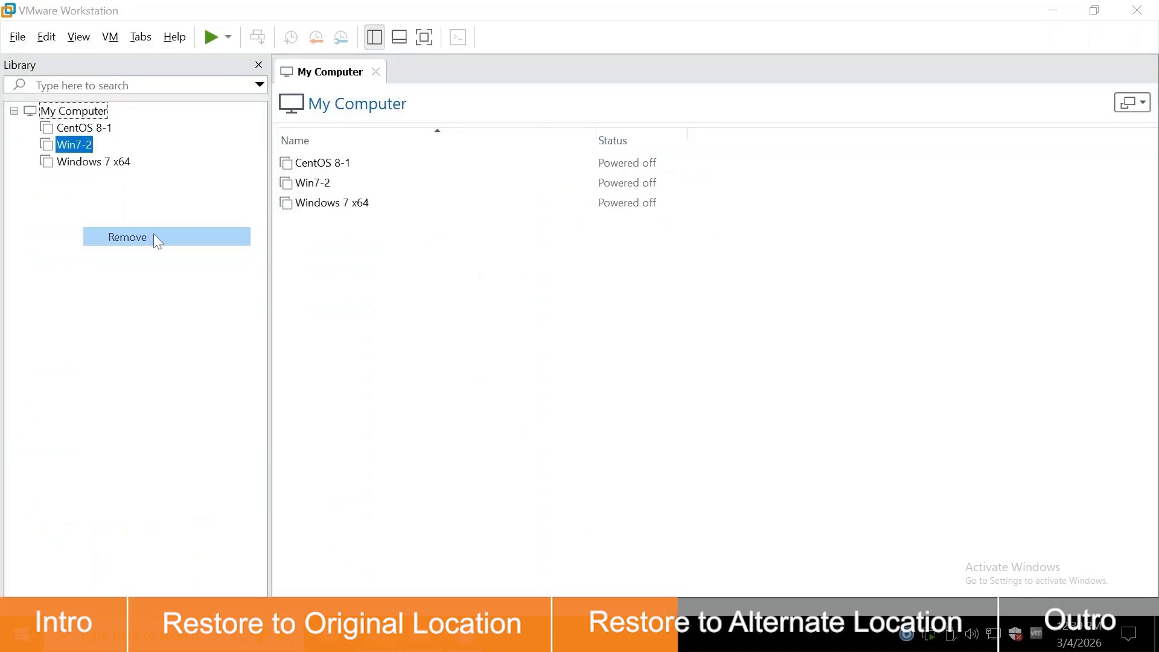
pyautogui.click(607, 343)
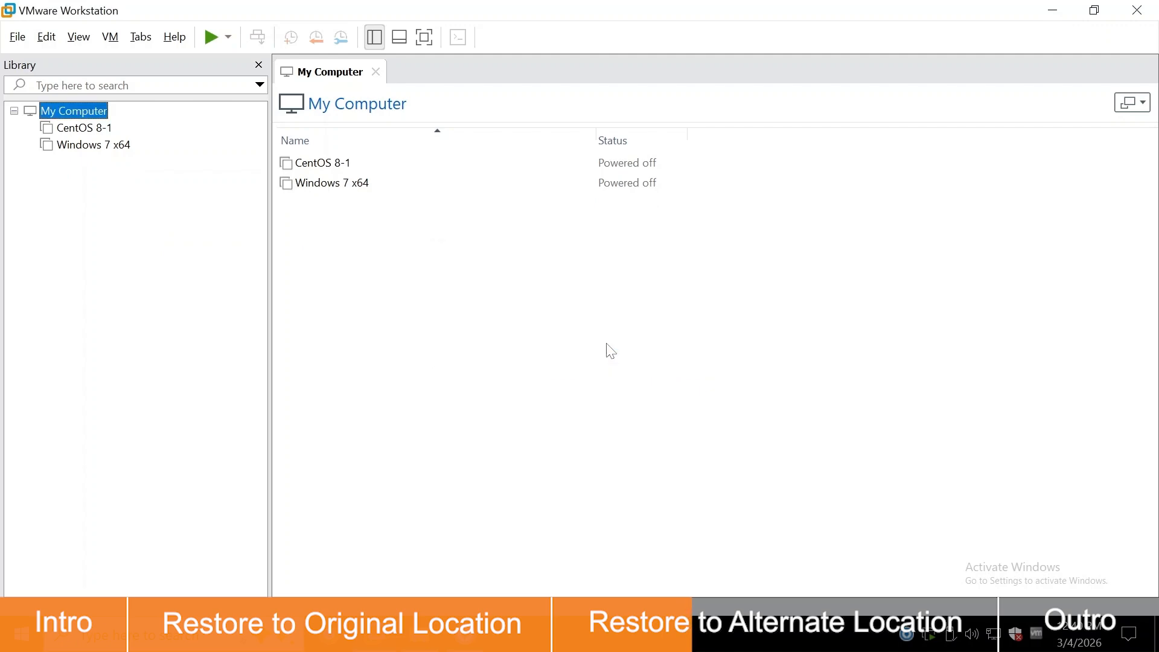
pyautogui.hotkey('alt', 'Tab')
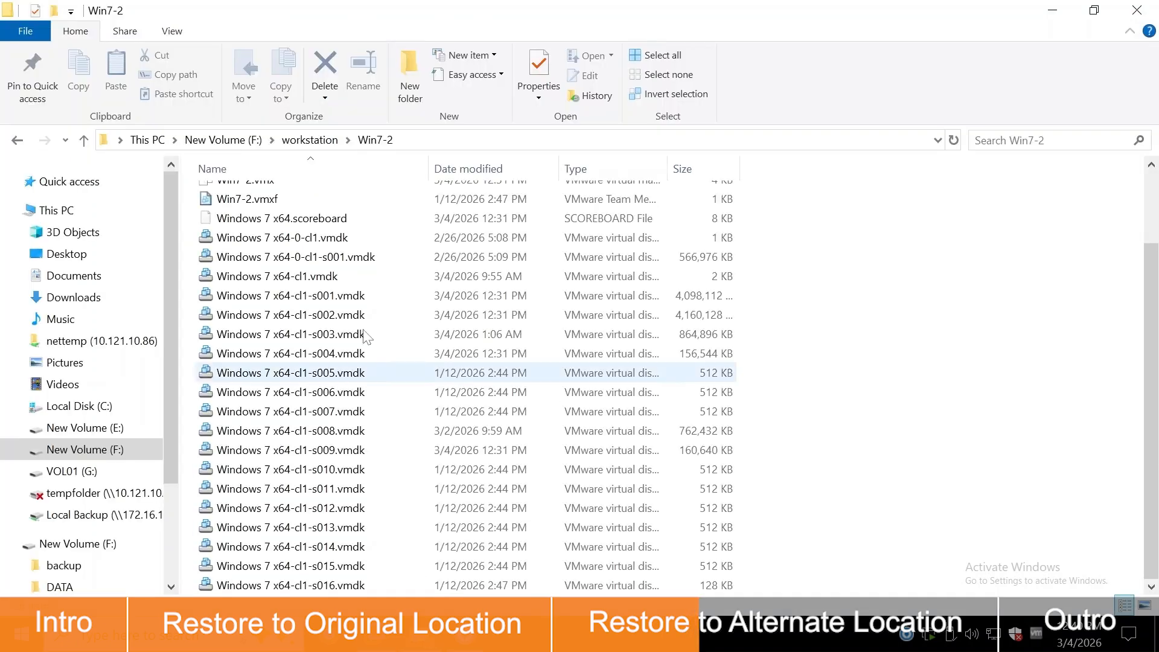
# Permanently delete the Win7-2 folder from the workstation folder
pyautogui.click(310, 140)
pyautogui.rightClick(328, 237)
pyautogui.click(400, 512)
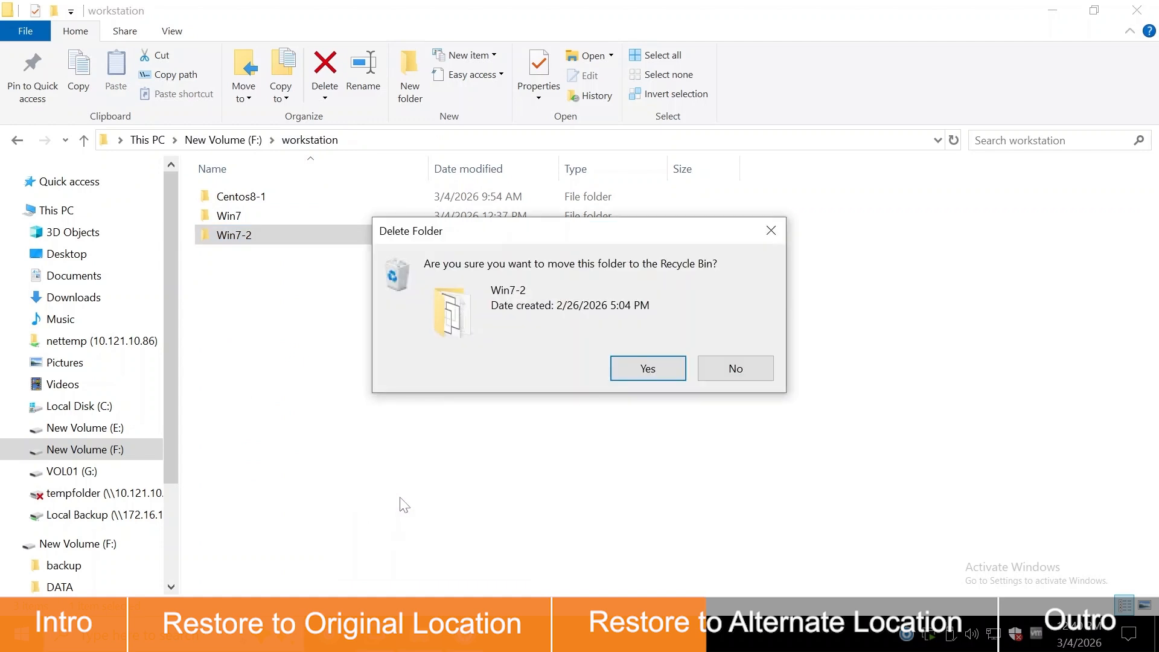
pyautogui.click(622, 370)
pyautogui.click(628, 291)
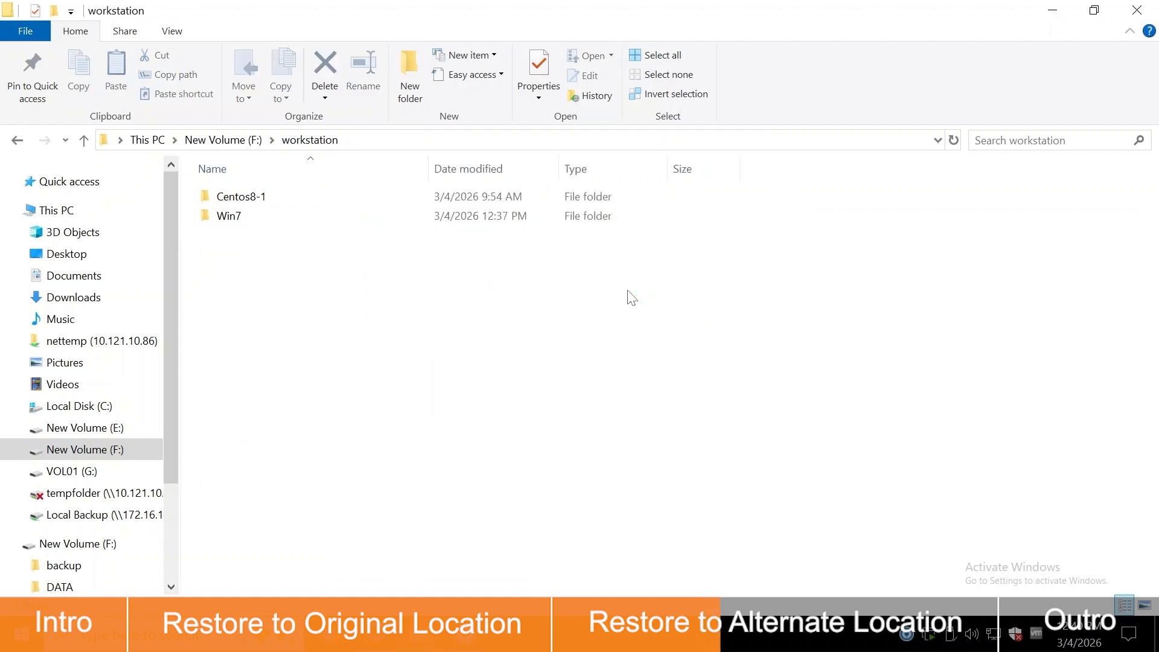
# Check the empty Alternate Location folder on the Desktop, then minimize File Explorer and VMware Workstation
pyautogui.click(149, 254)
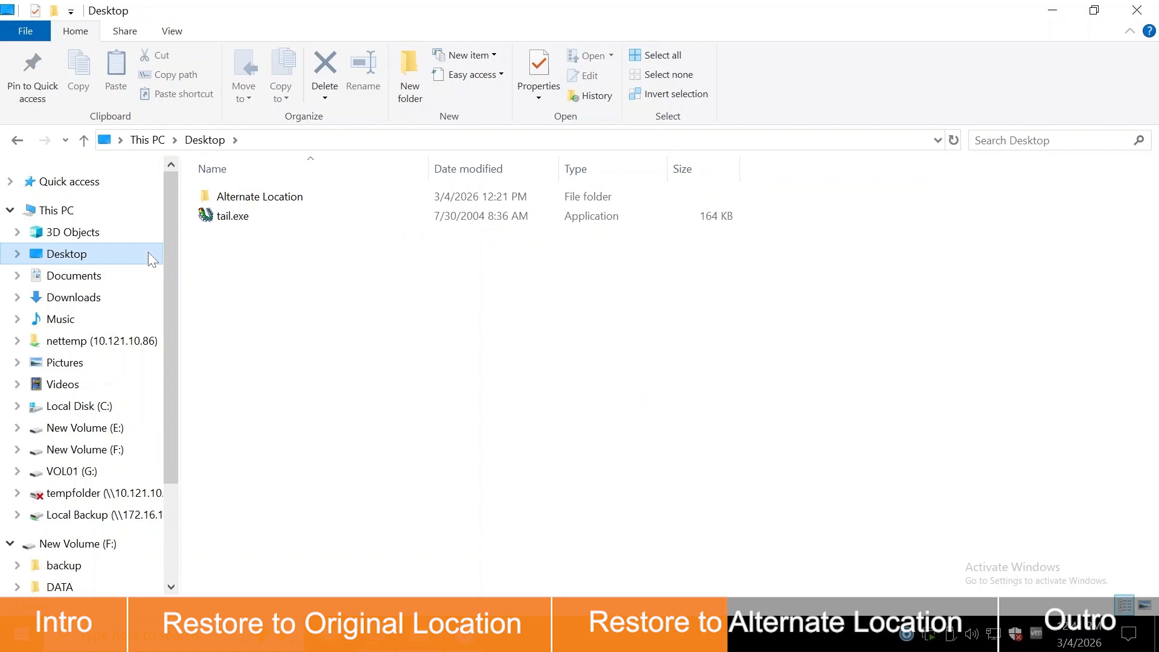
pyautogui.doubleClick(346, 202)
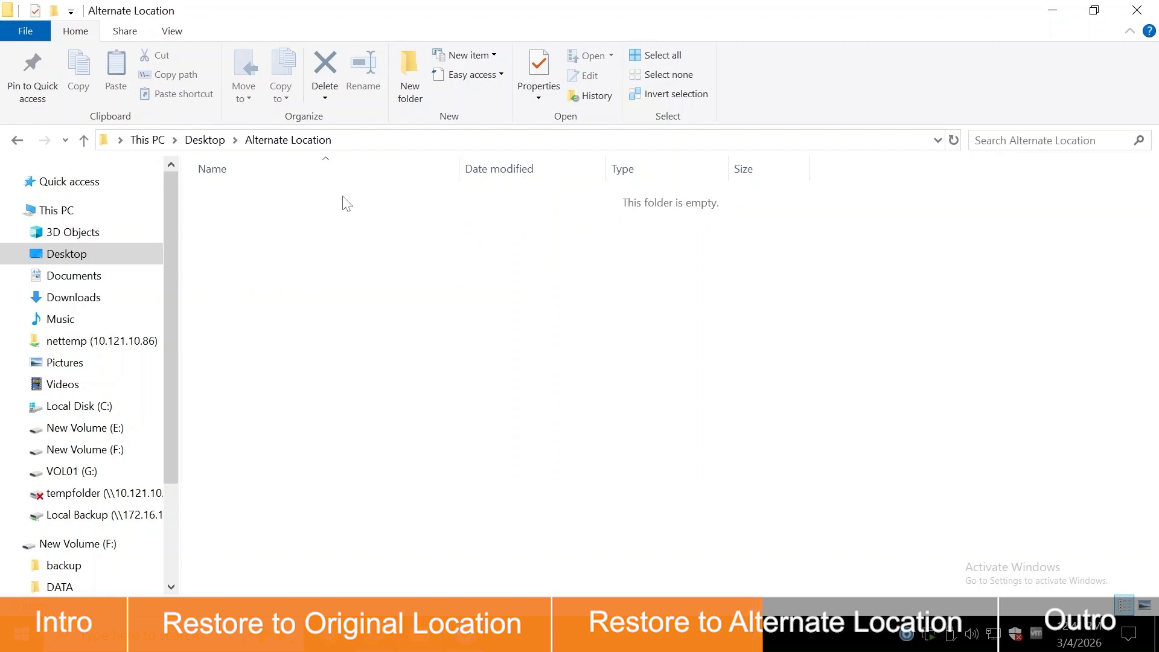
pyautogui.click(1053, 18)
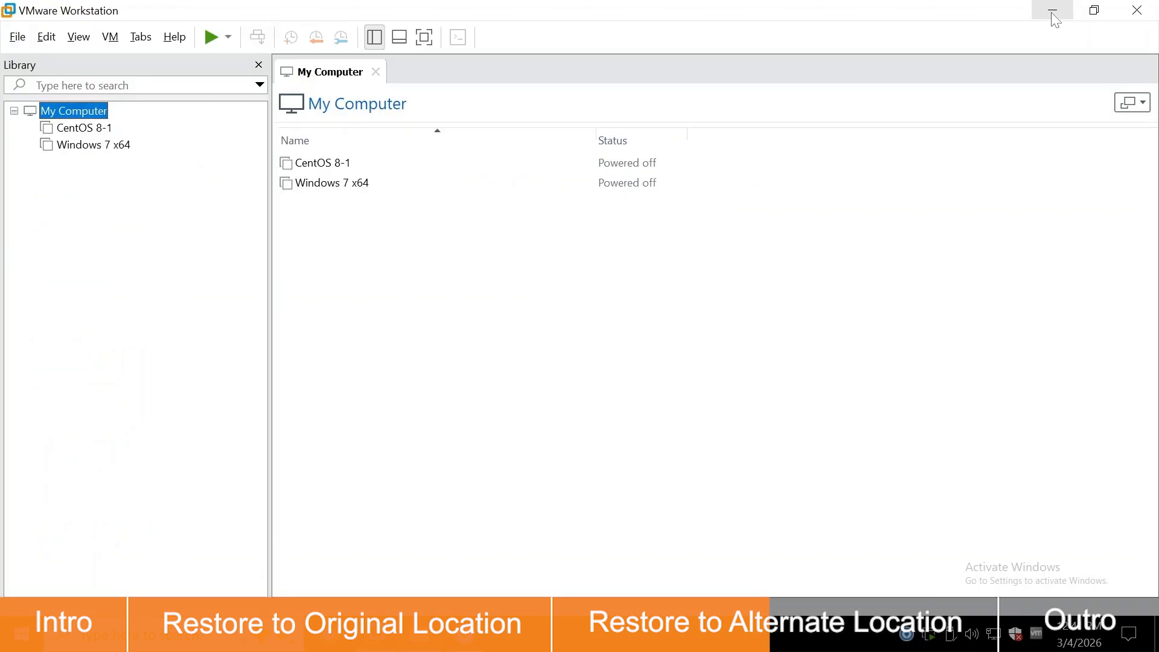
pyautogui.click(1053, 15)
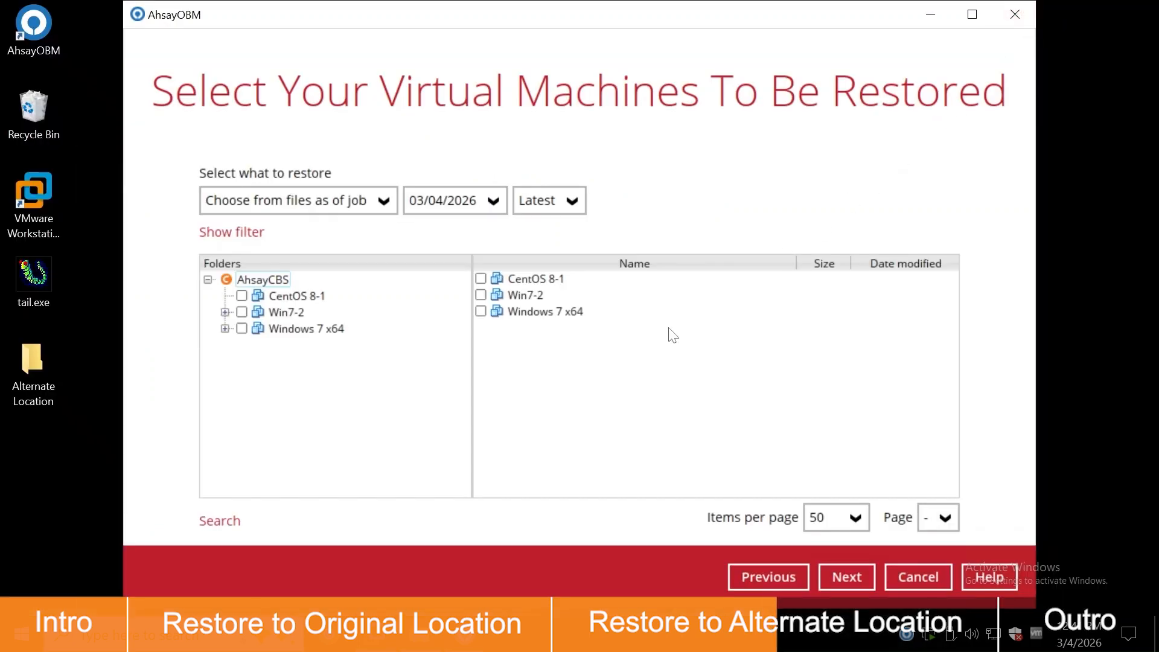
# Select the Win7-2 virtual machine and choose to restore it to an alternate location
pyautogui.click(243, 314)
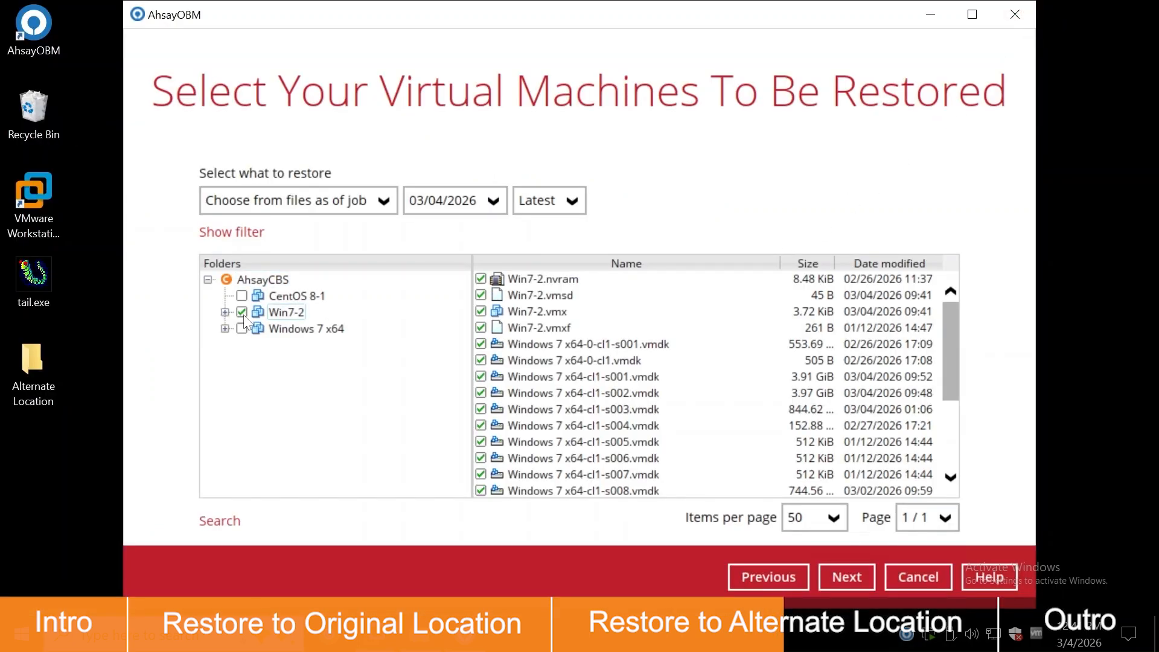
pyautogui.click(860, 576)
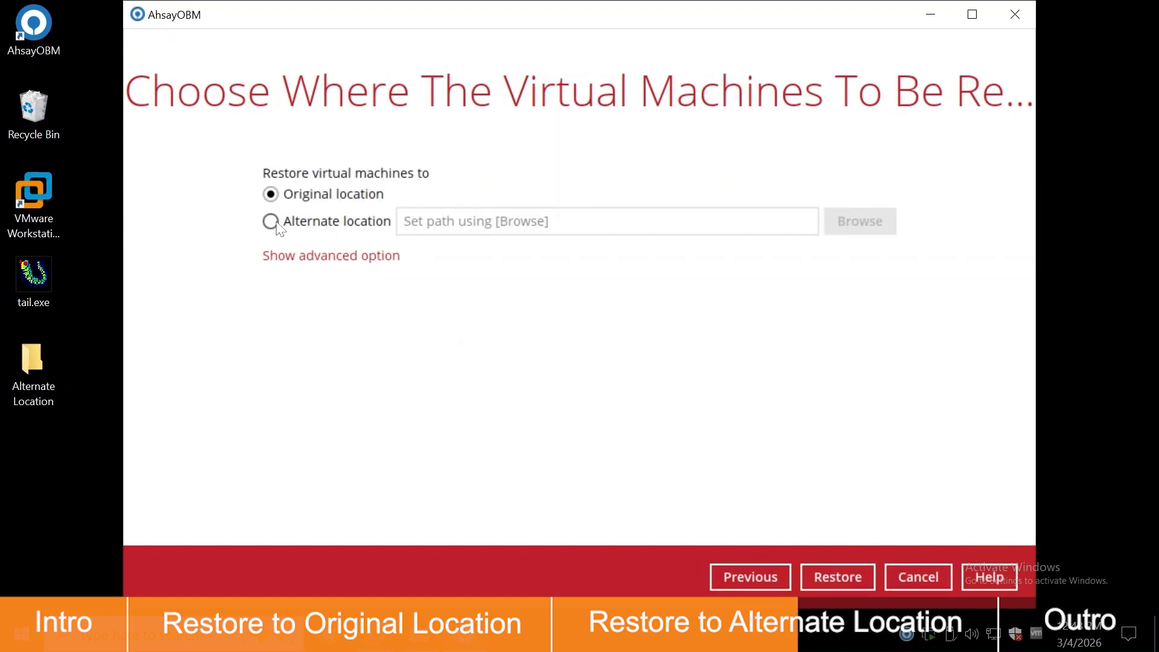
pyautogui.click(274, 222)
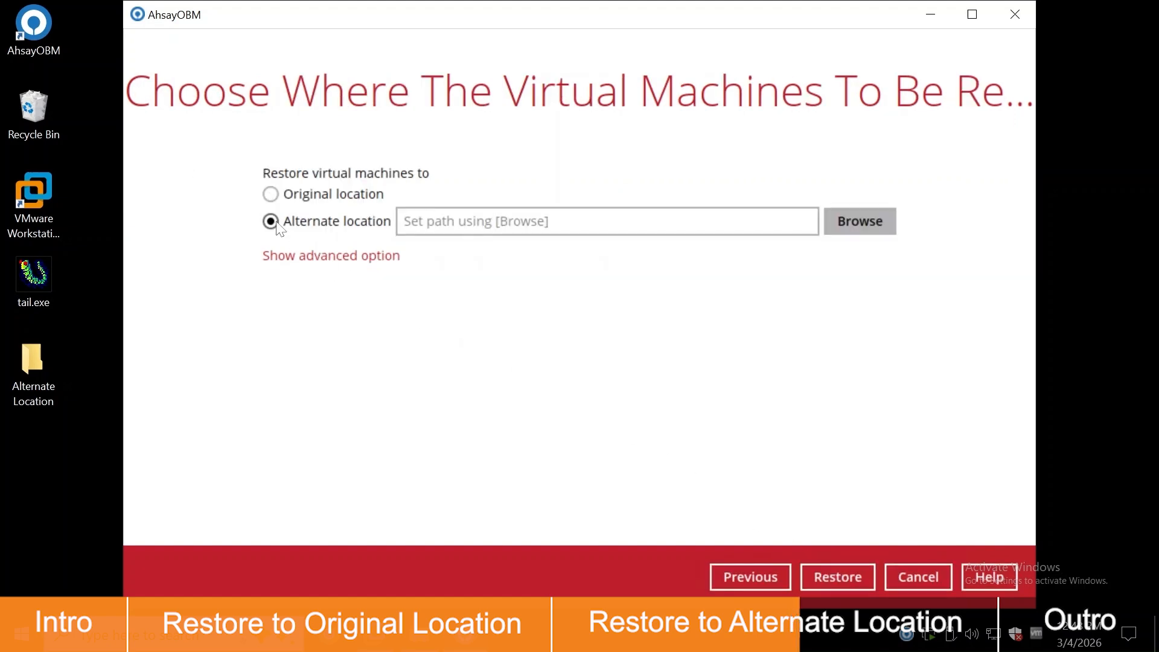
pyautogui.click(850, 227)
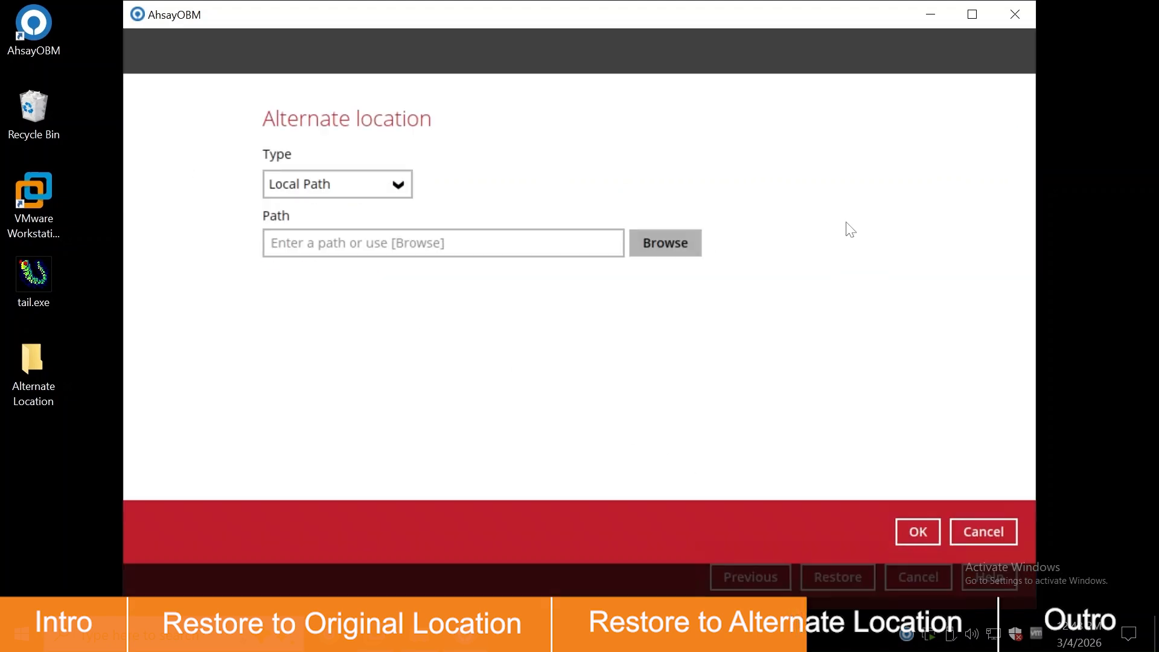
# Set the restore path to Desktop\Alternate Location and start the restore
pyautogui.click(384, 191)
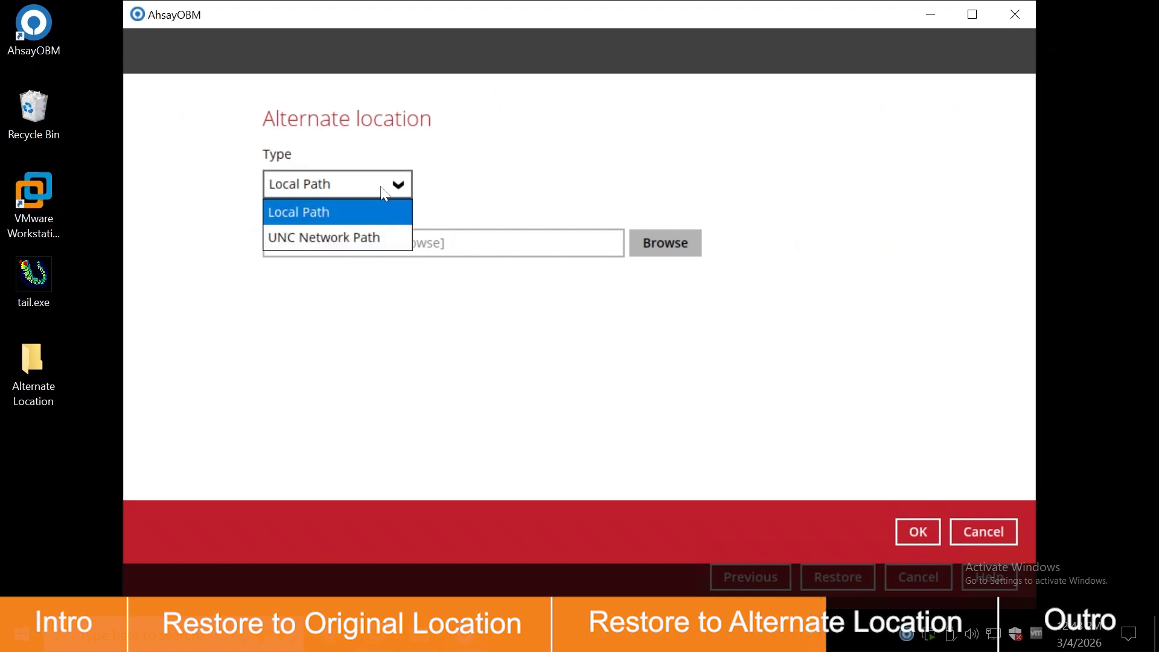
pyautogui.click(692, 249)
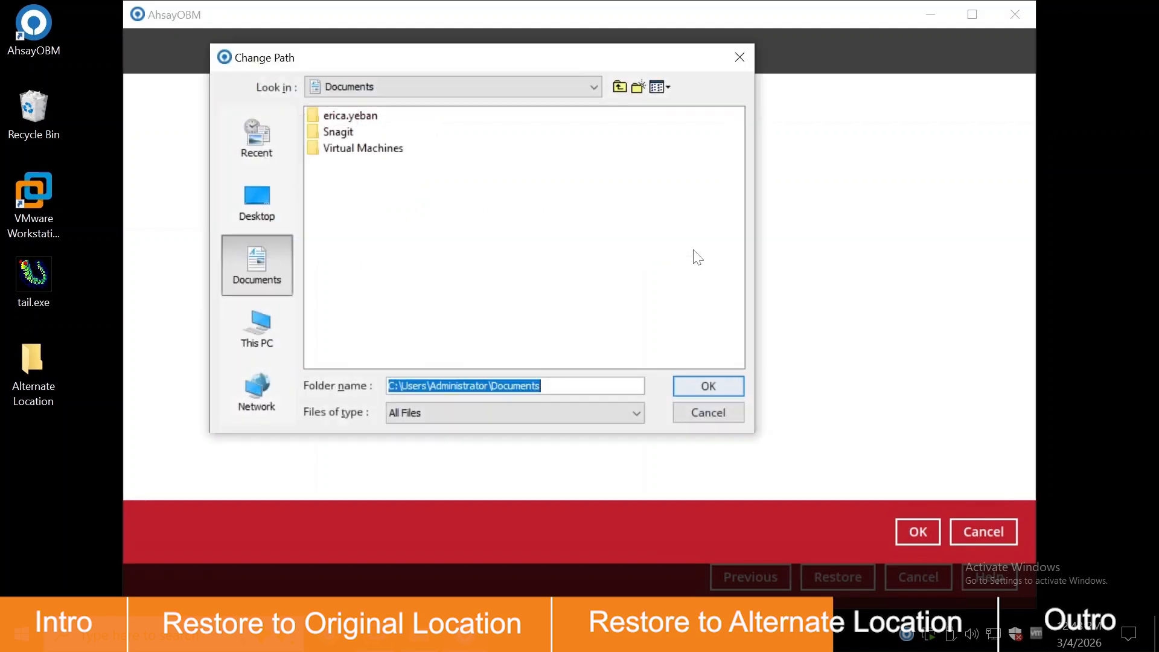
pyautogui.click(271, 200)
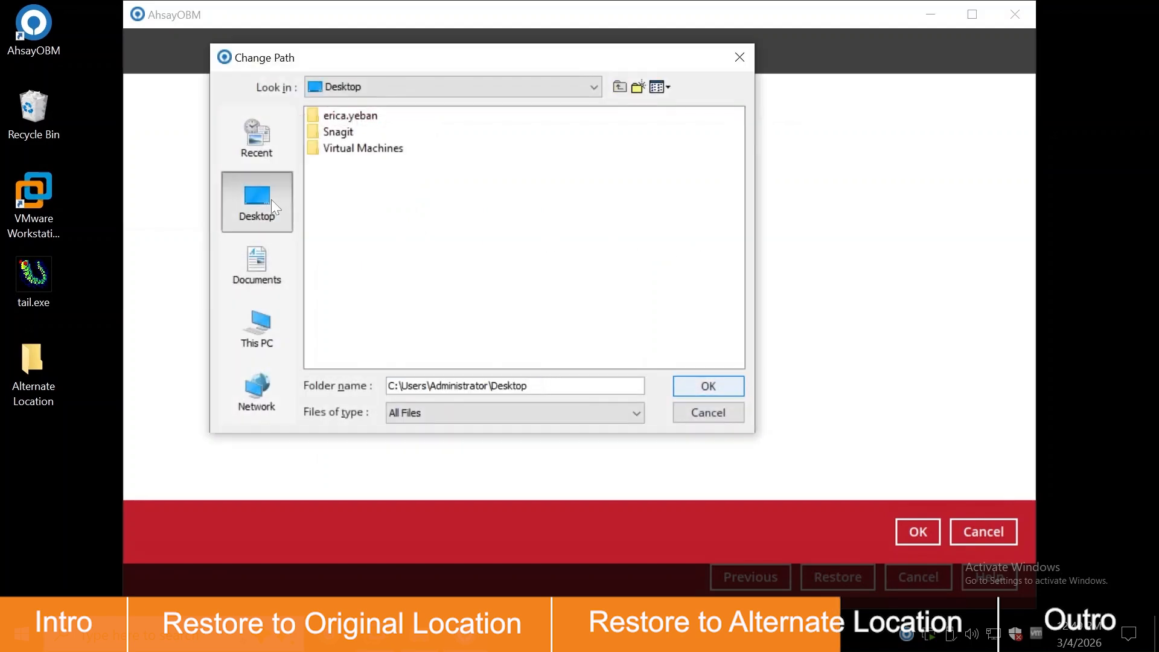
pyautogui.click(403, 214)
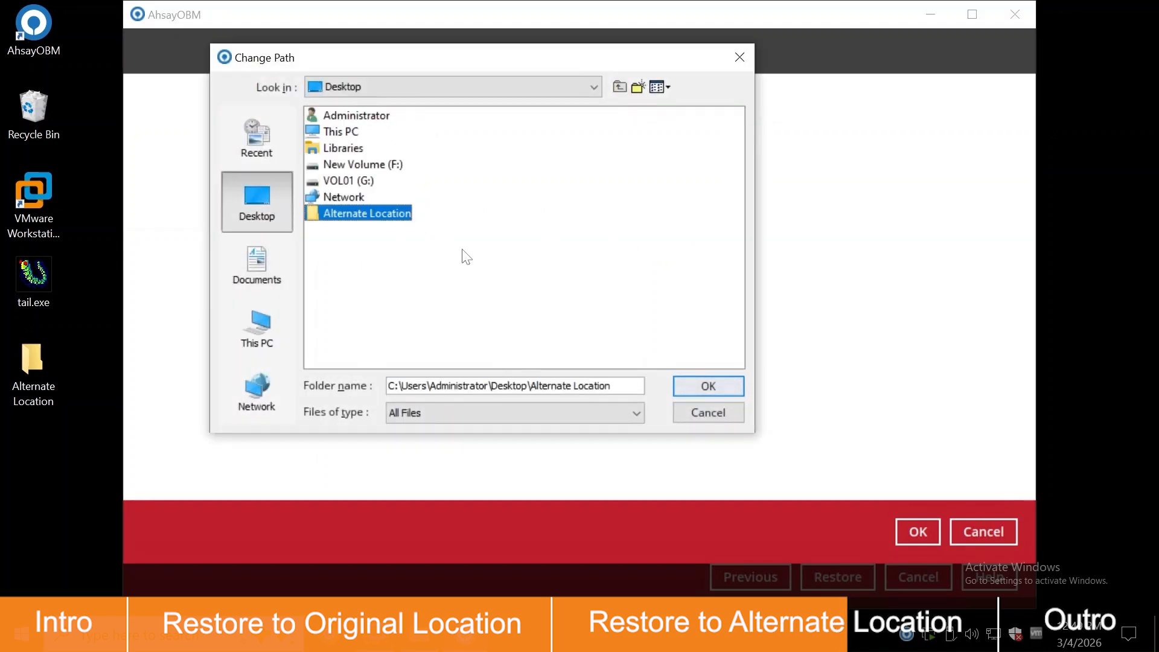
pyautogui.click(705, 385)
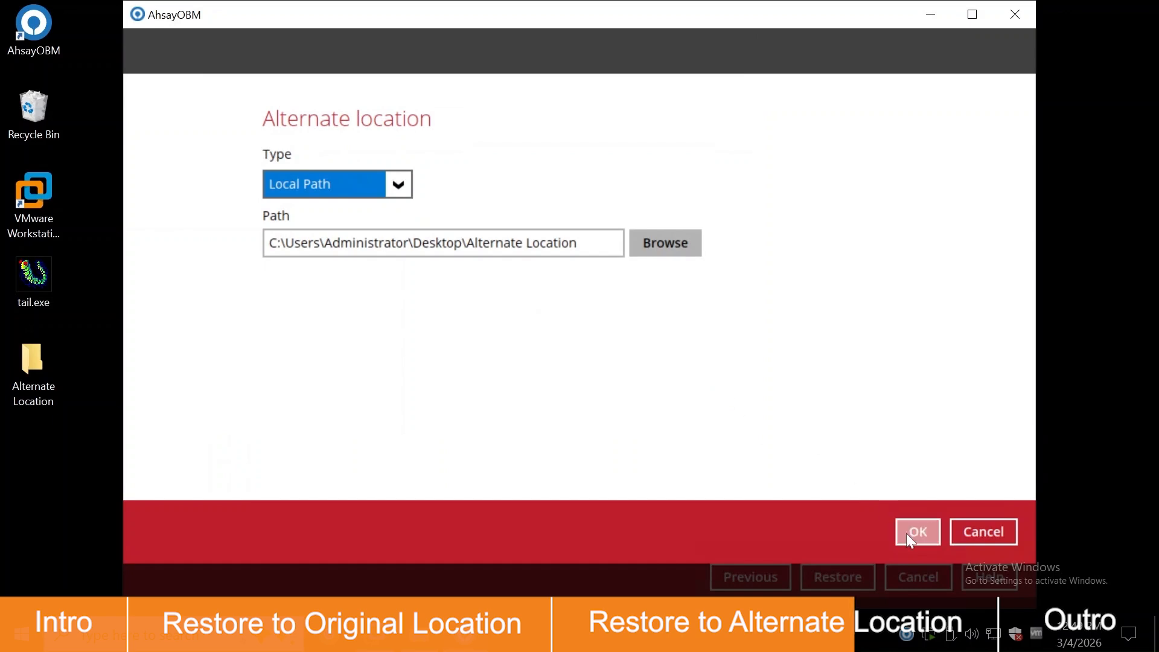
pyautogui.click(910, 537)
pyautogui.click(362, 264)
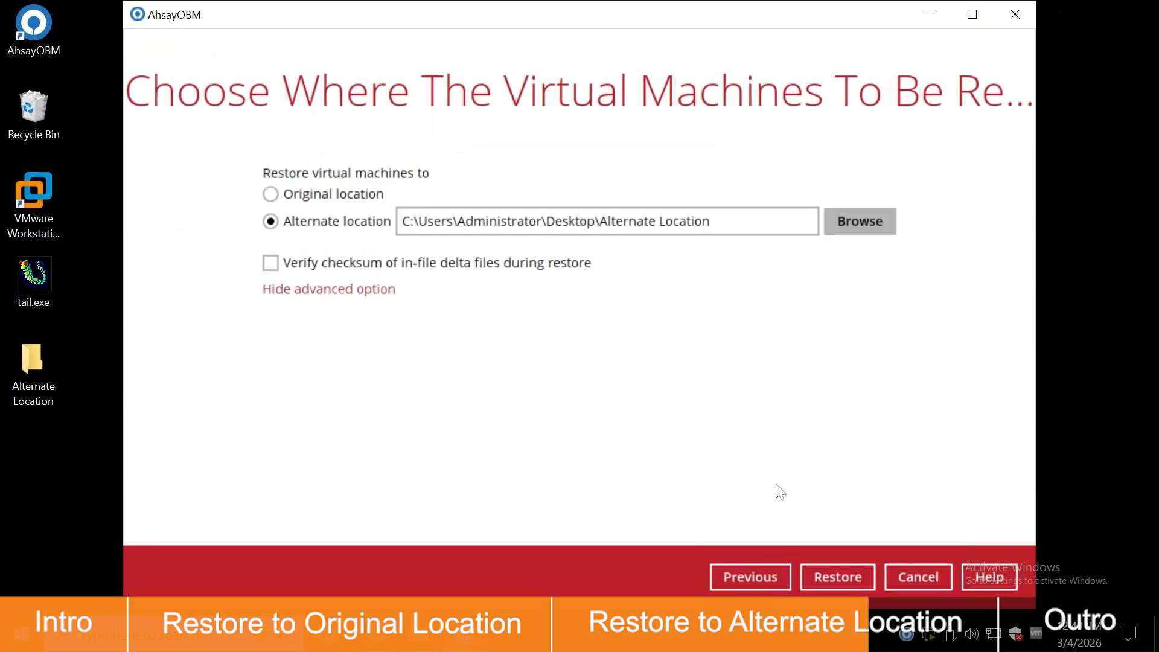
pyautogui.click(868, 576)
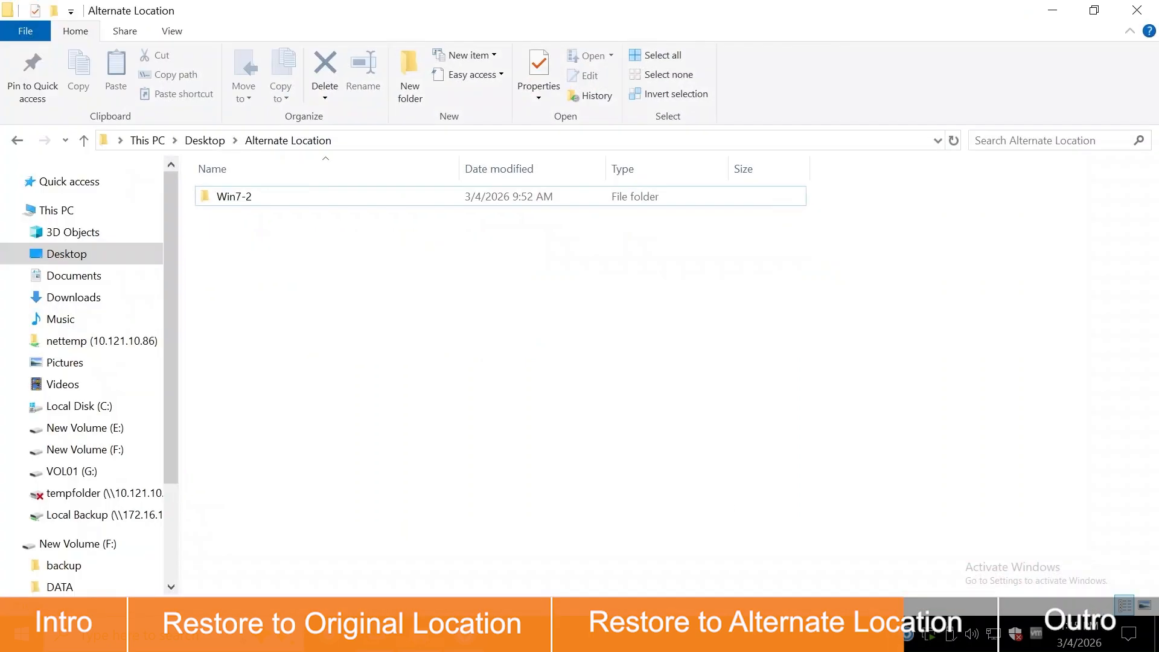
# Open the restored Win7-2 folder to review its .vmx and .vmdk files, then return to VMware Workstation
pyautogui.click(333, 204)
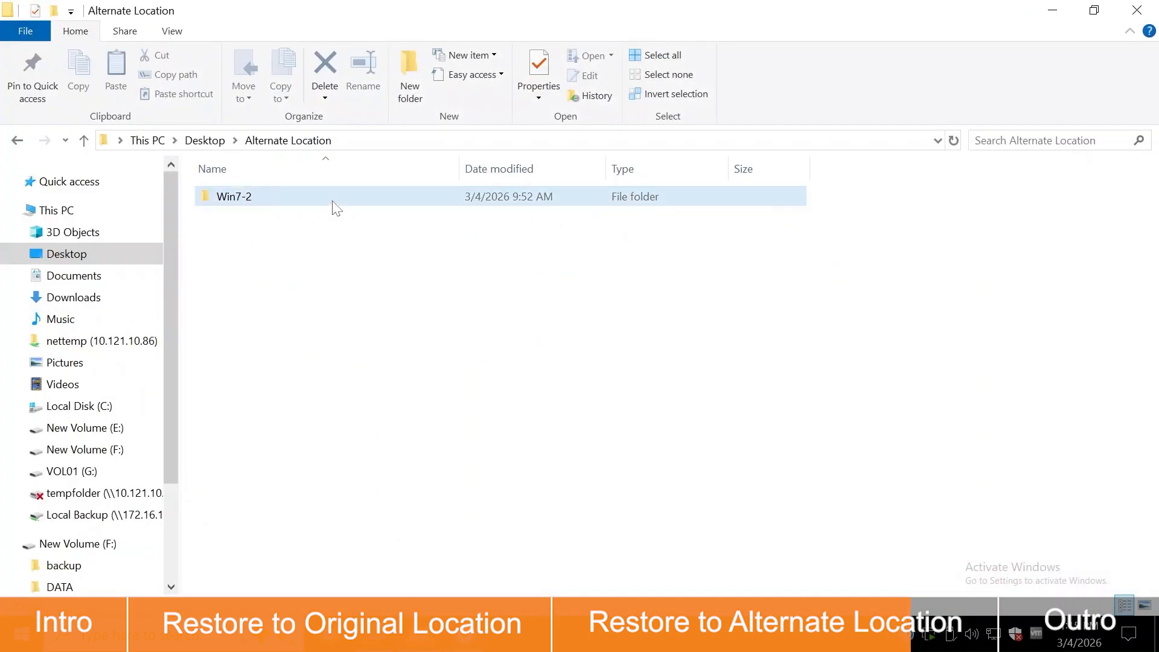
pyautogui.doubleClick(336, 205)
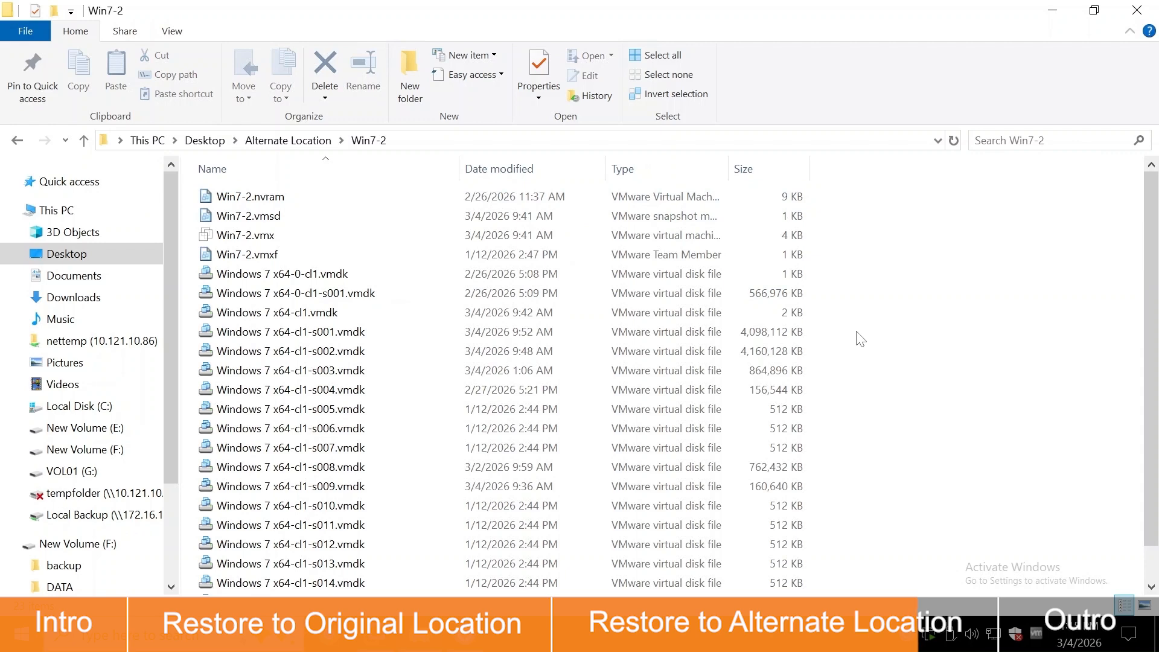
pyautogui.scroll(-1, 859, 339)
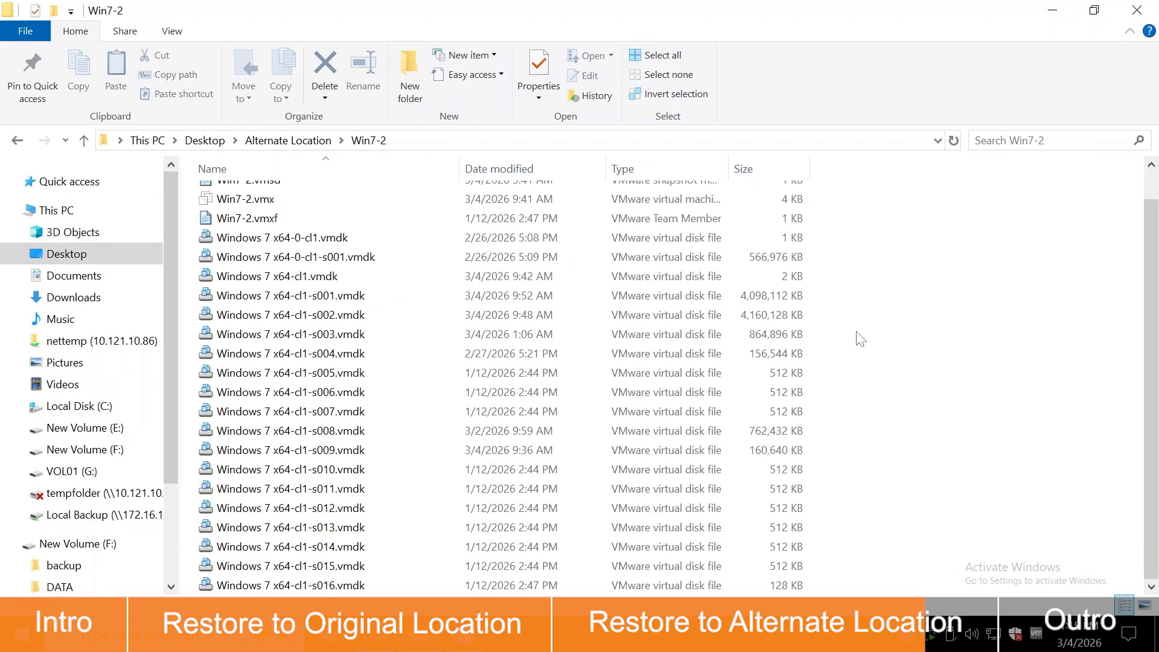
pyautogui.click(465, 634)
pyautogui.click(17, 37)
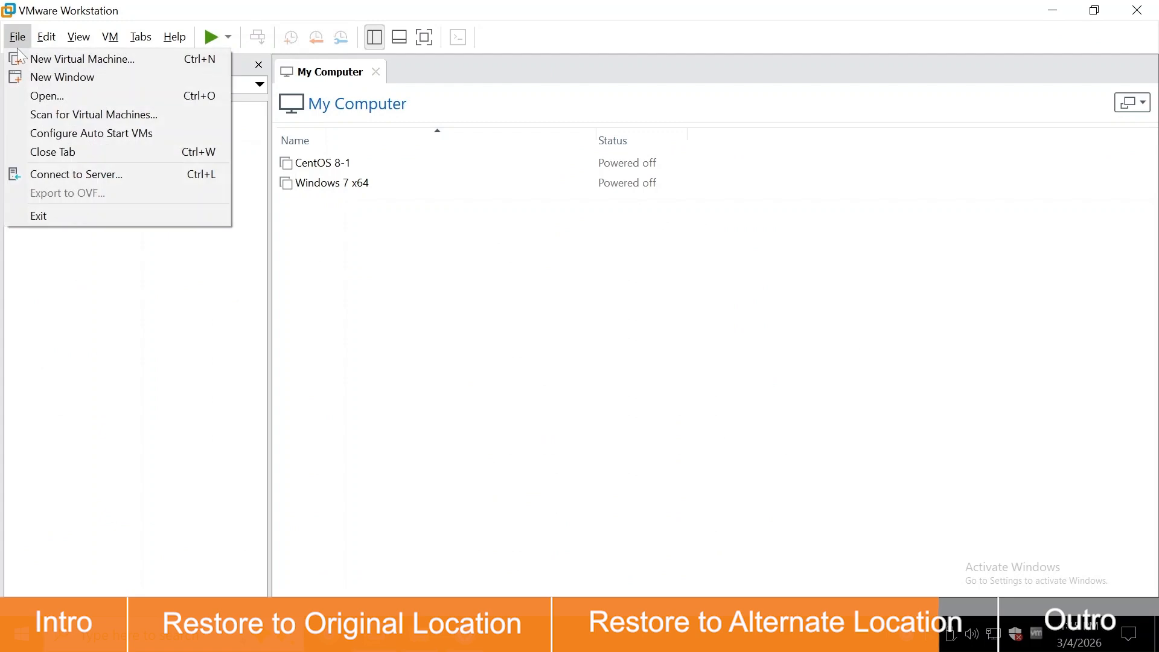
# Scan Desktop\Alternate Location for virtual machines and add the found Win7-2 to the library
pyautogui.click(48, 117)
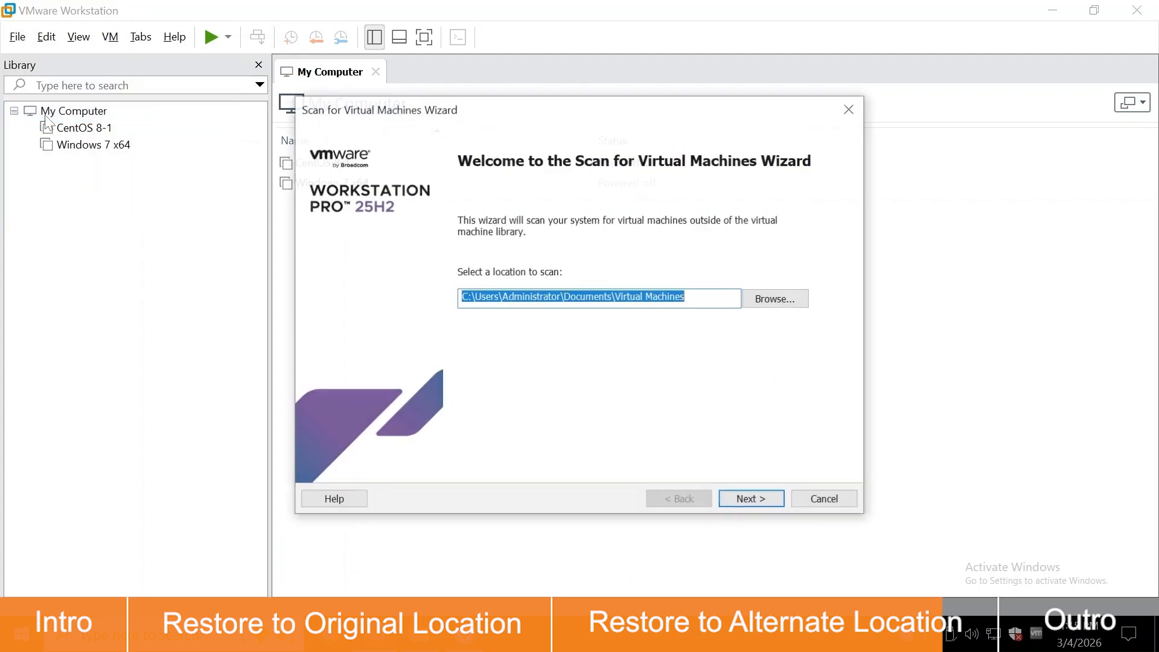
pyautogui.click(796, 301)
pyautogui.scroll(-2, 531, 338)
pyautogui.click(521, 357)
pyautogui.click(616, 423)
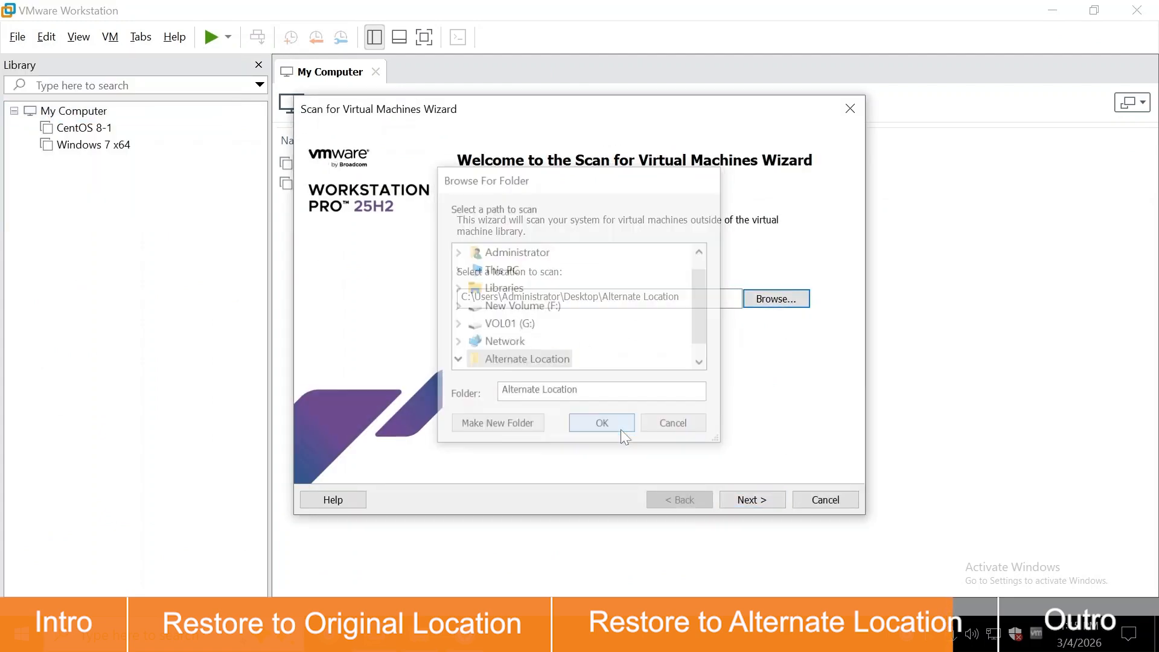
pyautogui.click(752, 499)
pyautogui.click(751, 499)
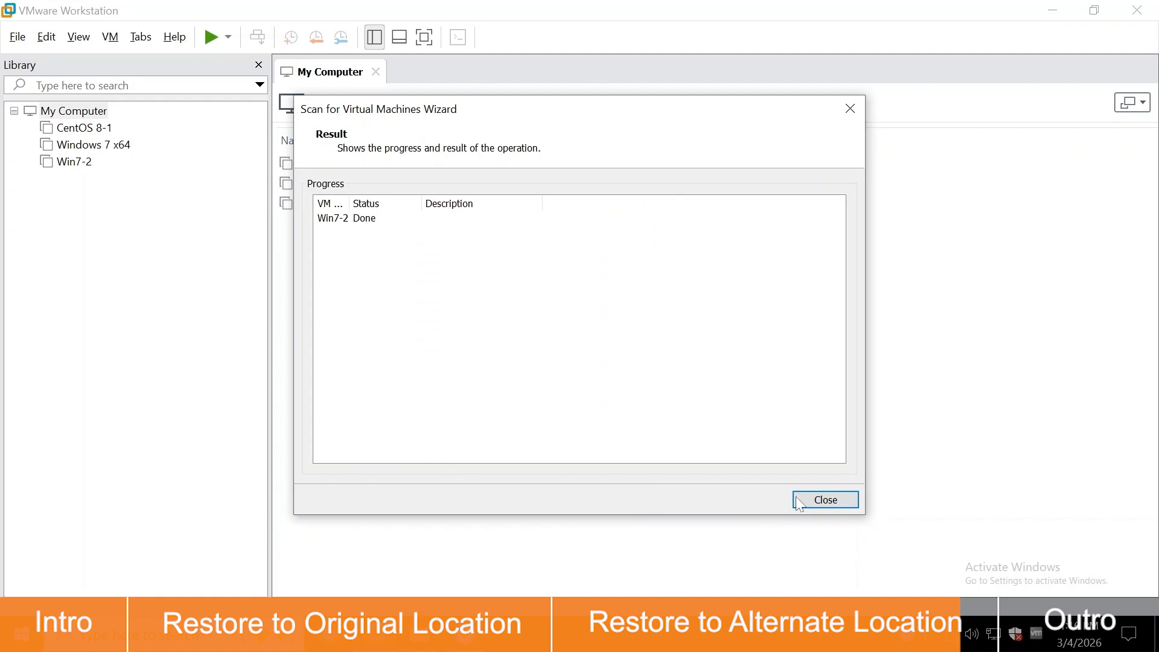
pyautogui.click(808, 501)
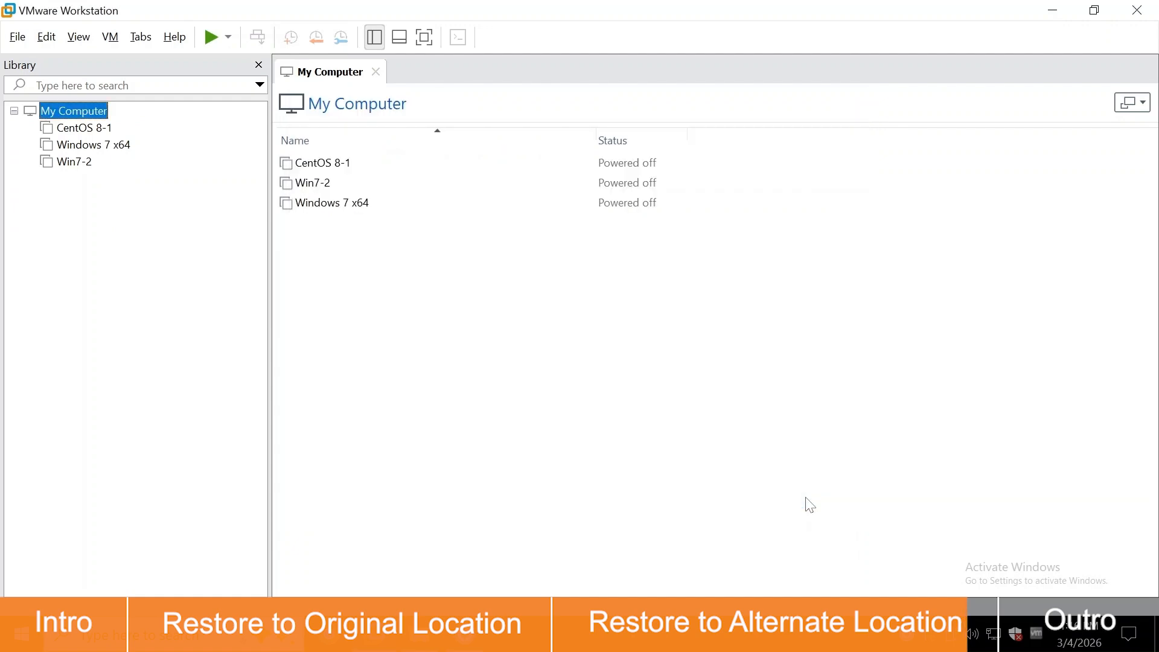
# Power on Win7-2 and log in to Windows 7 with the account password
pyautogui.click(75, 161)
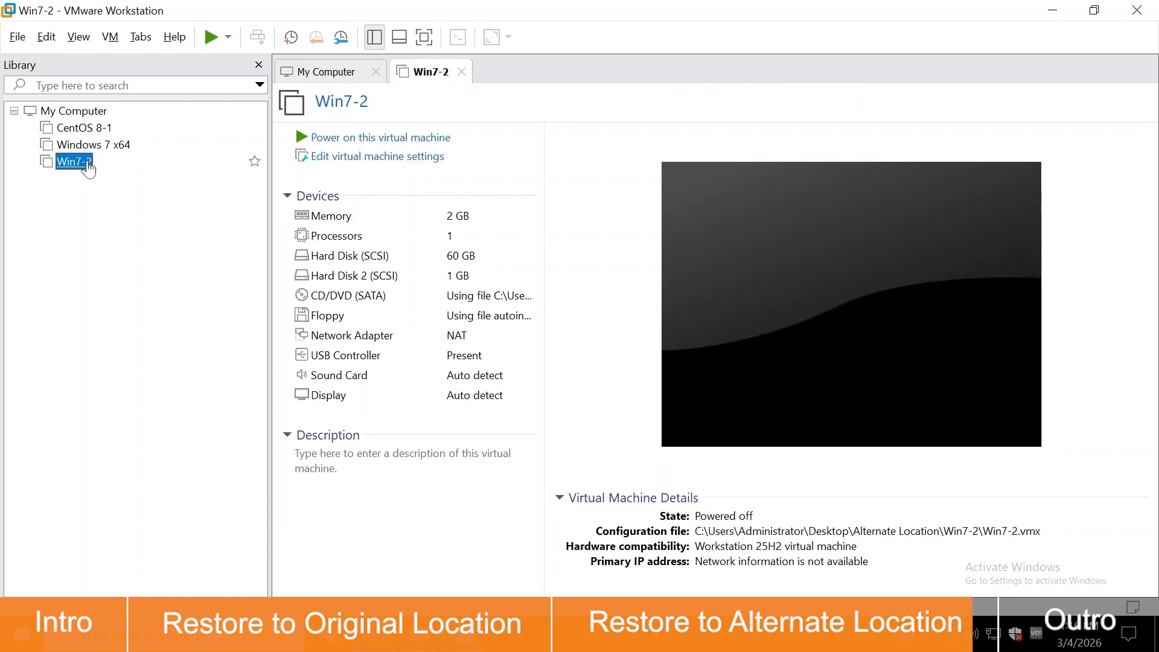
pyautogui.click(409, 142)
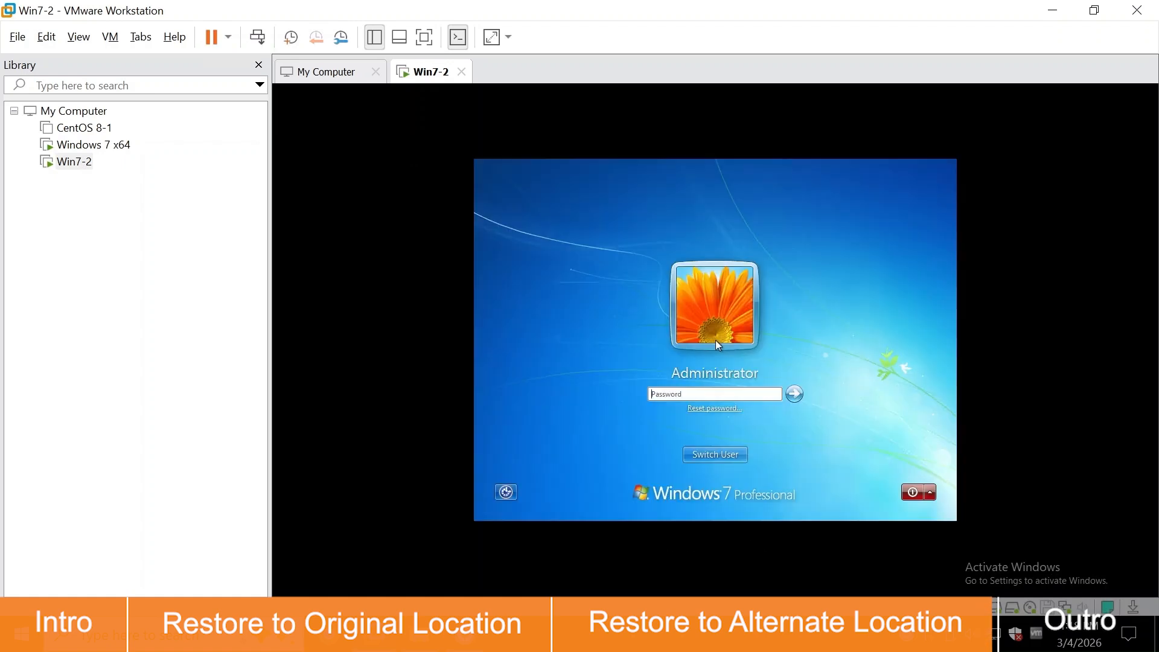
pyautogui.write('123456')
pyautogui.press('Return')
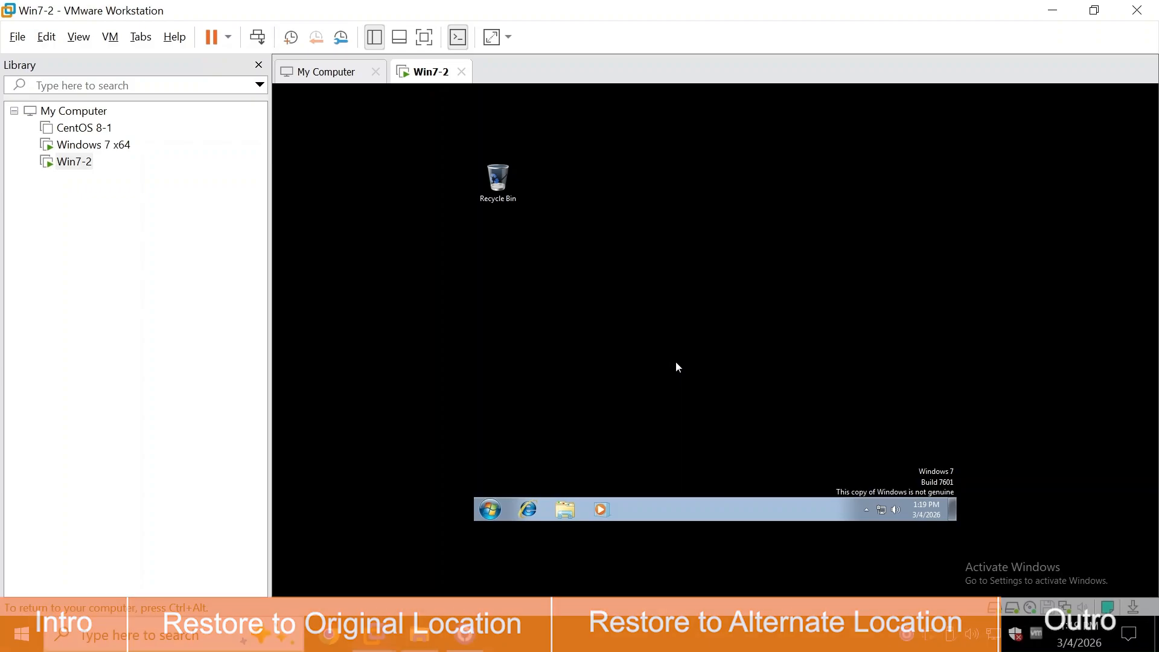